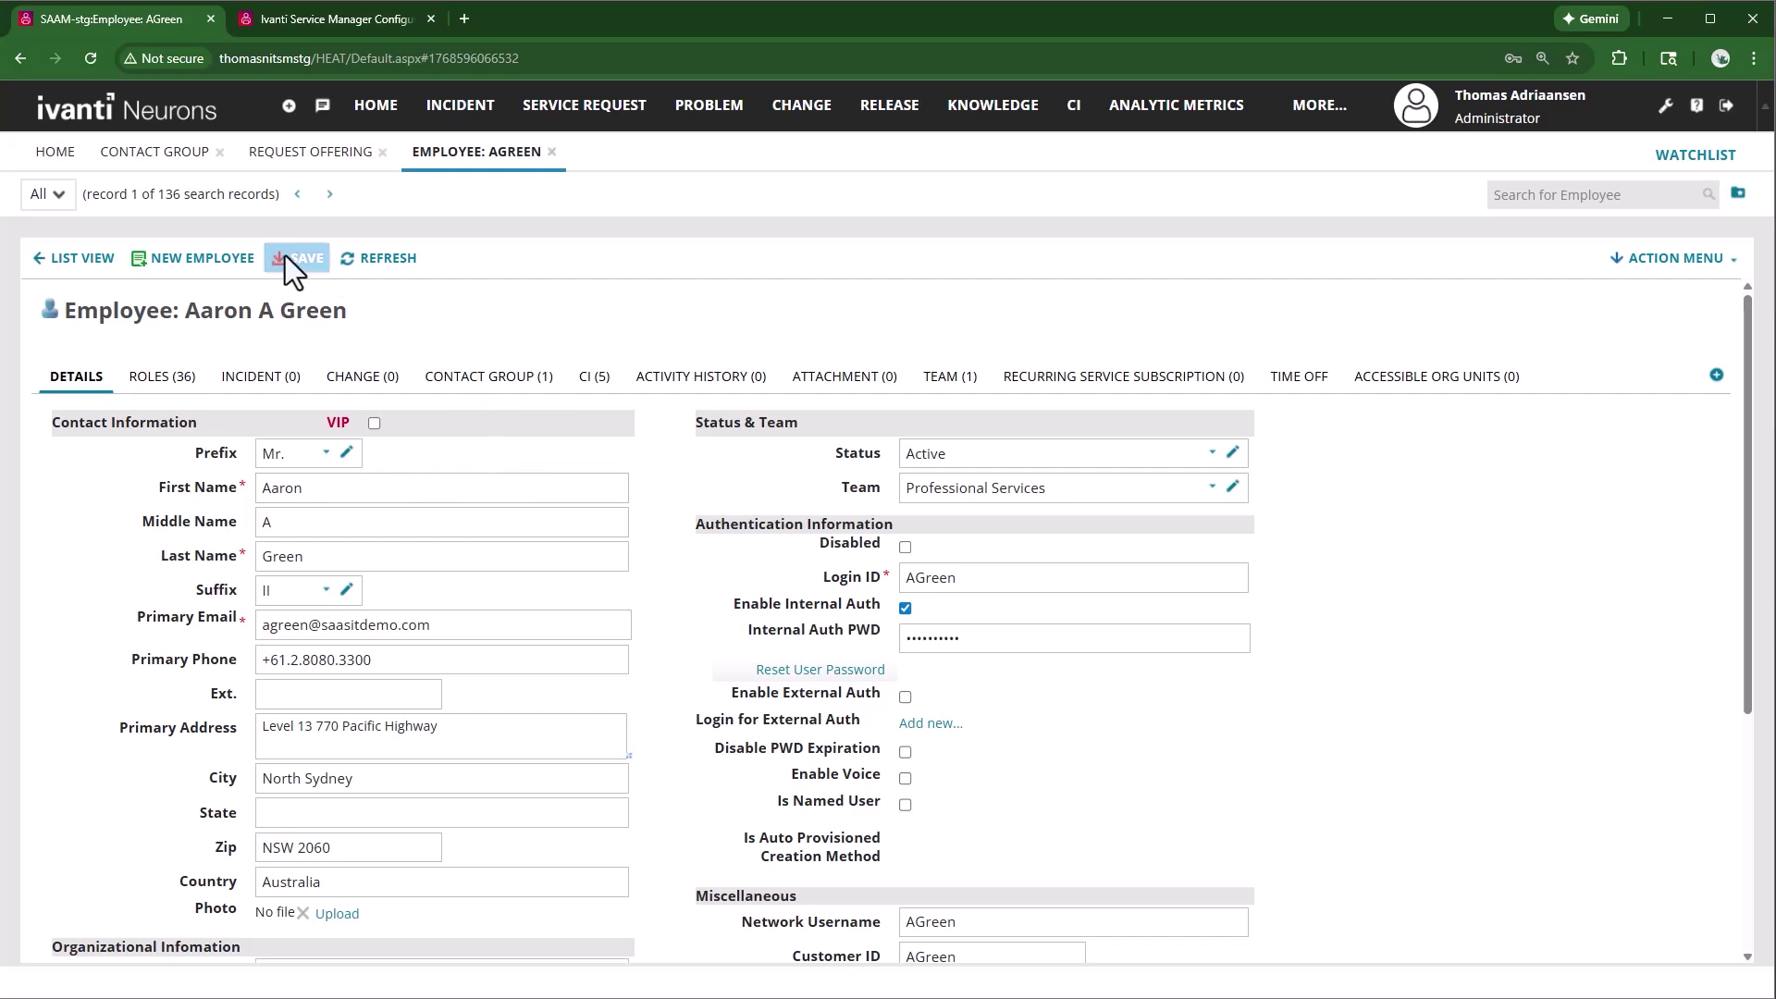
Step: Open the Purchase Order Approvers contact group and review its name, group type and members
left_click(135, 159)
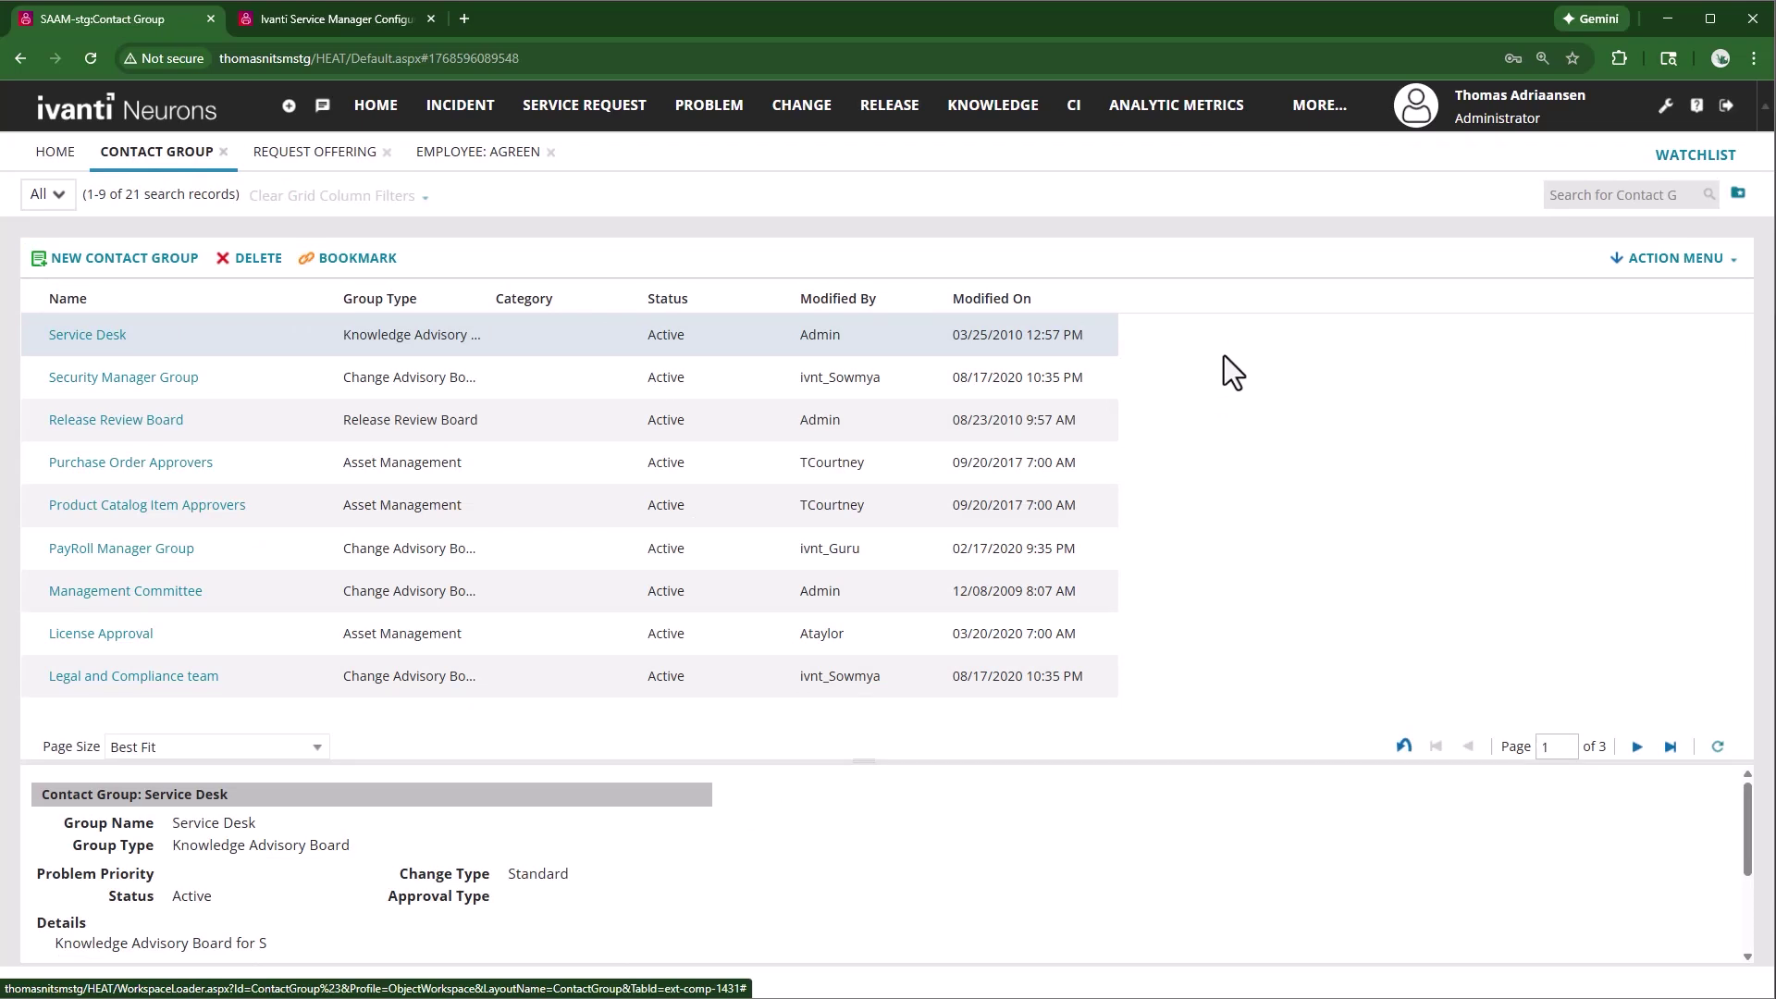
left_click(118, 465)
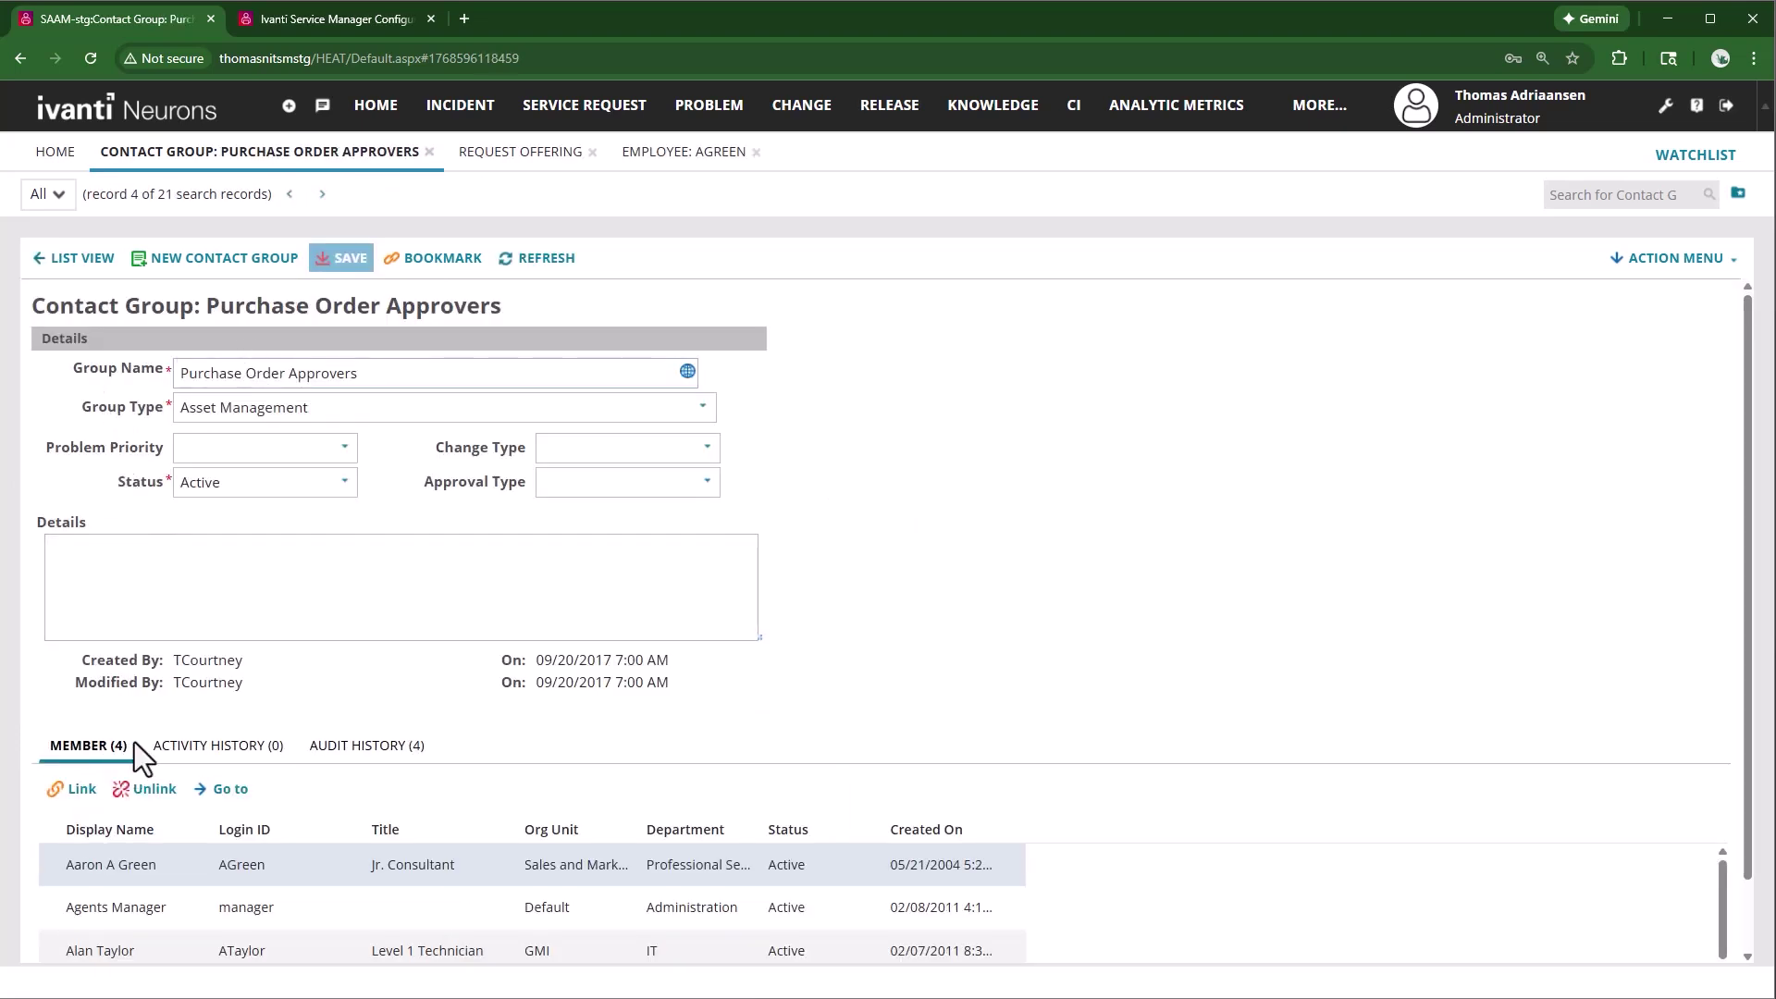
scroll(114, 810, "down", 3)
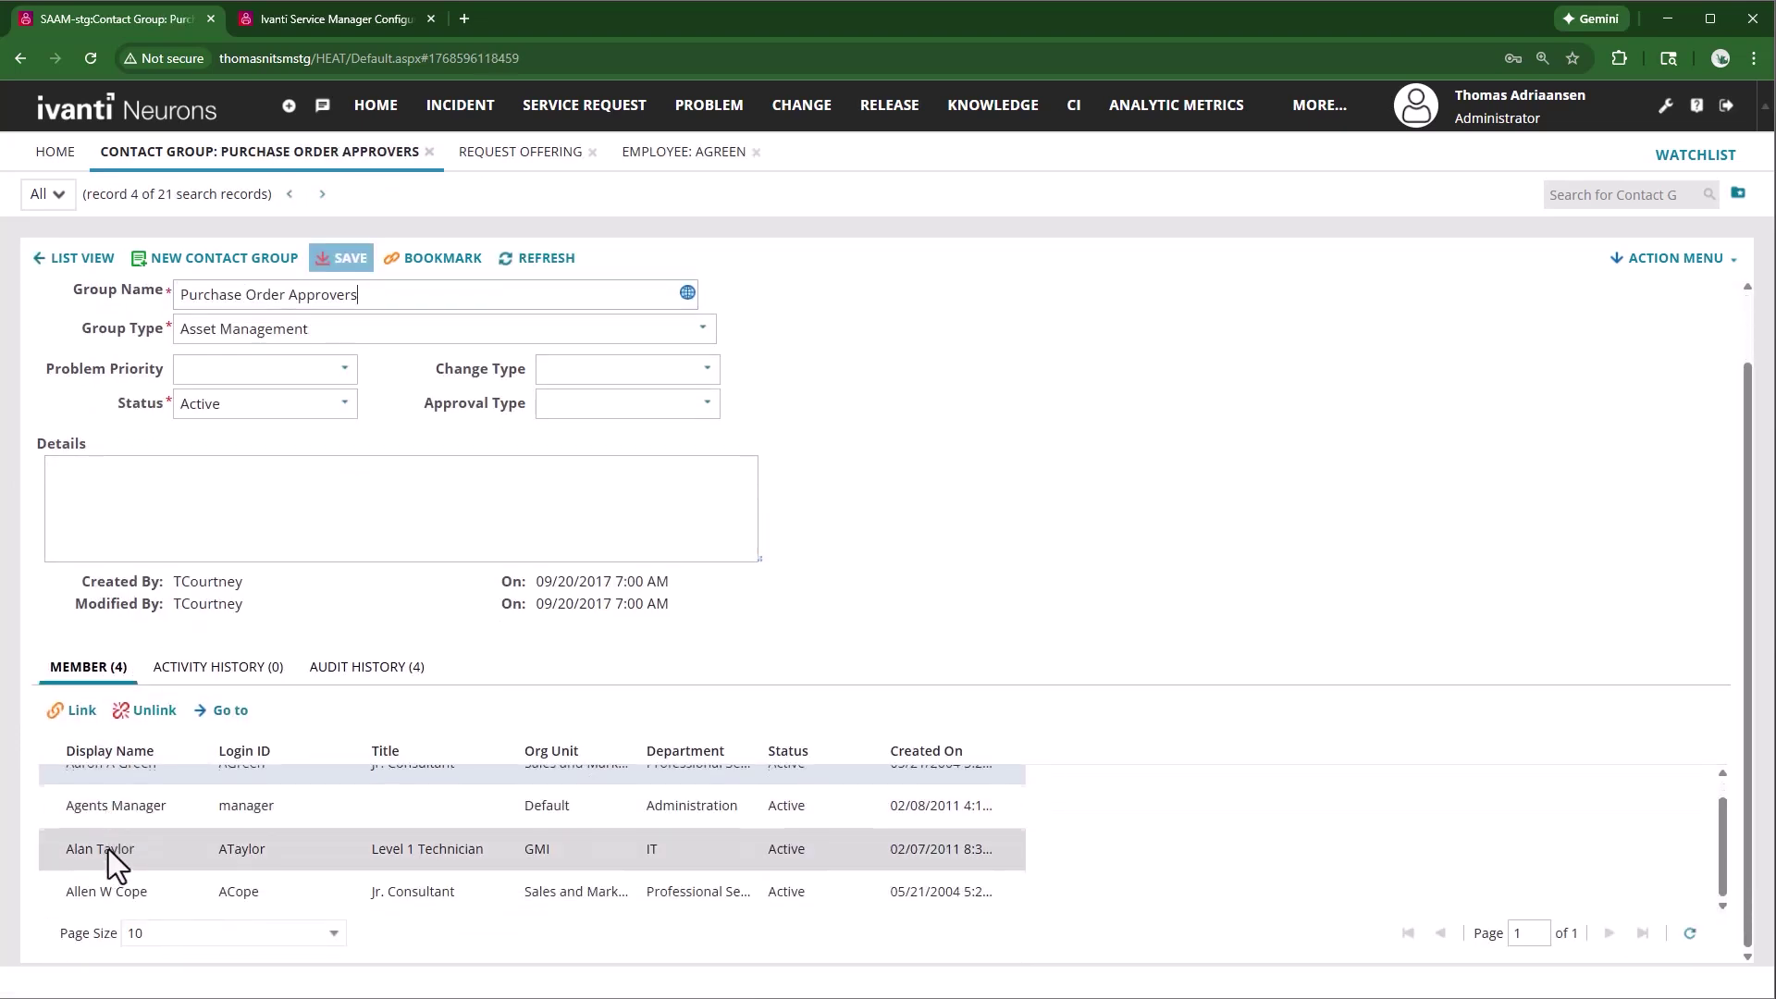
scroll(108, 850, "up", 1)
scroll(109, 842, "up", 2)
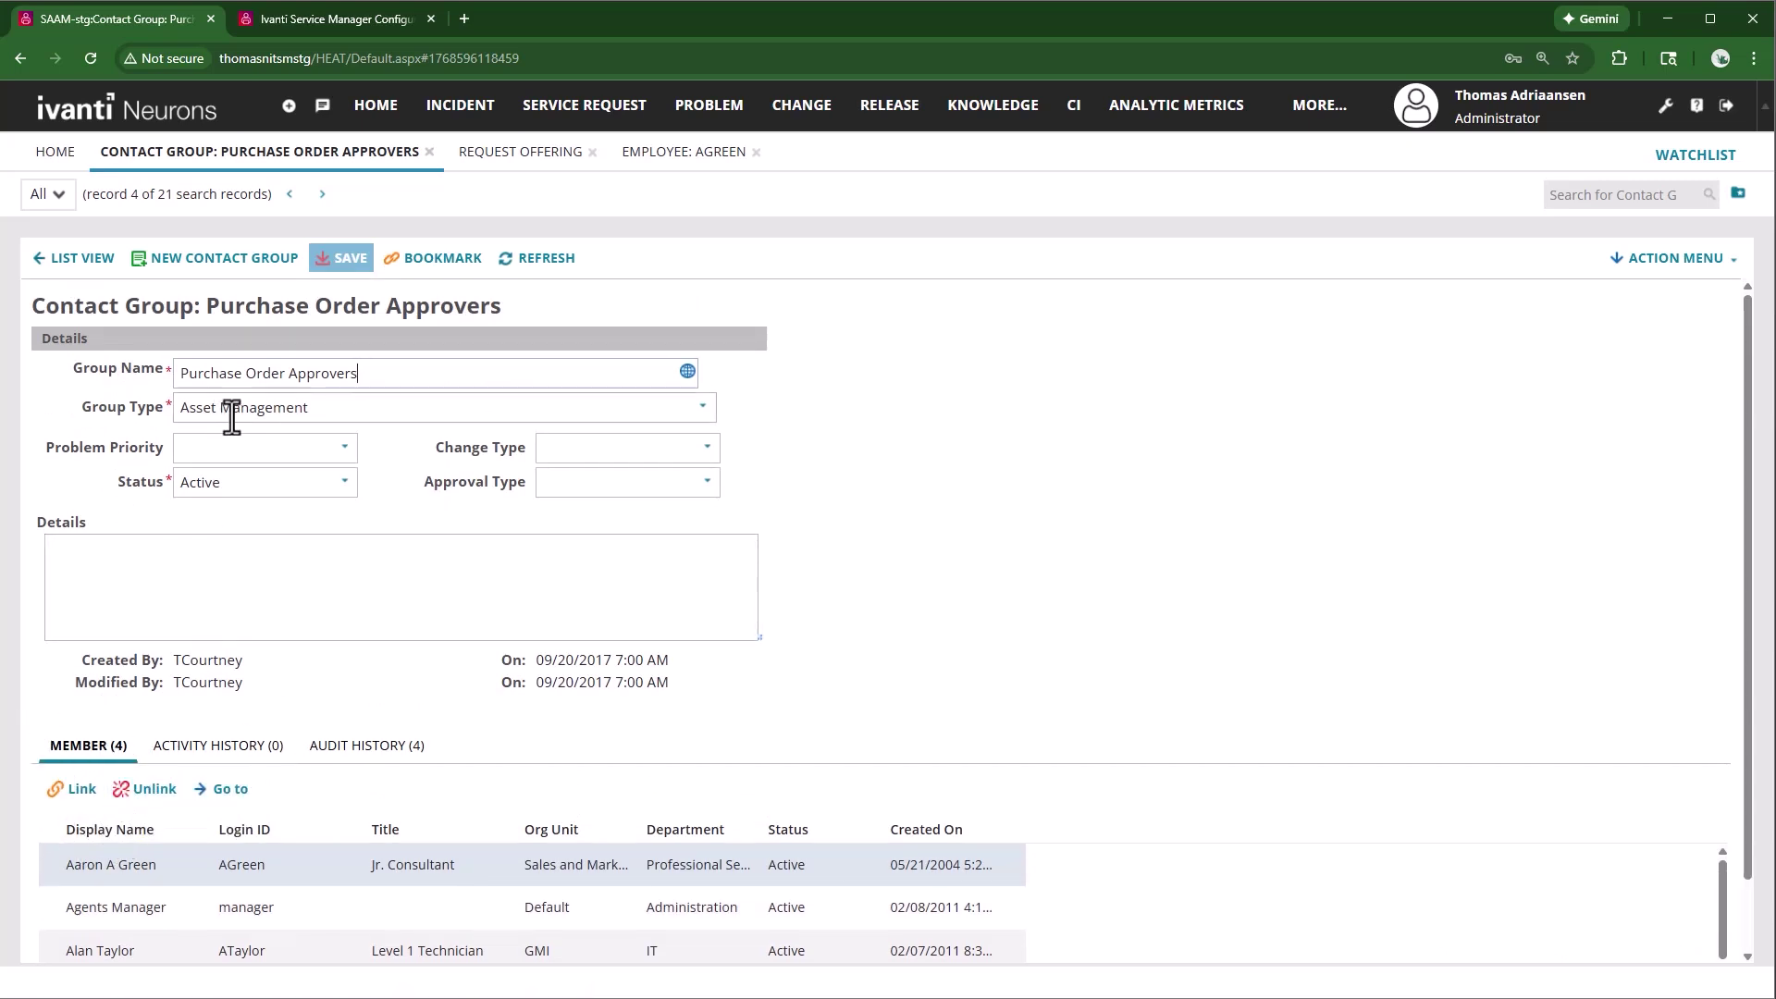
triple_click(361, 373)
key("End")
Step: Switch to the Ivanti Service Manager configuration page and start a new pick list record
left_click(353, 19)
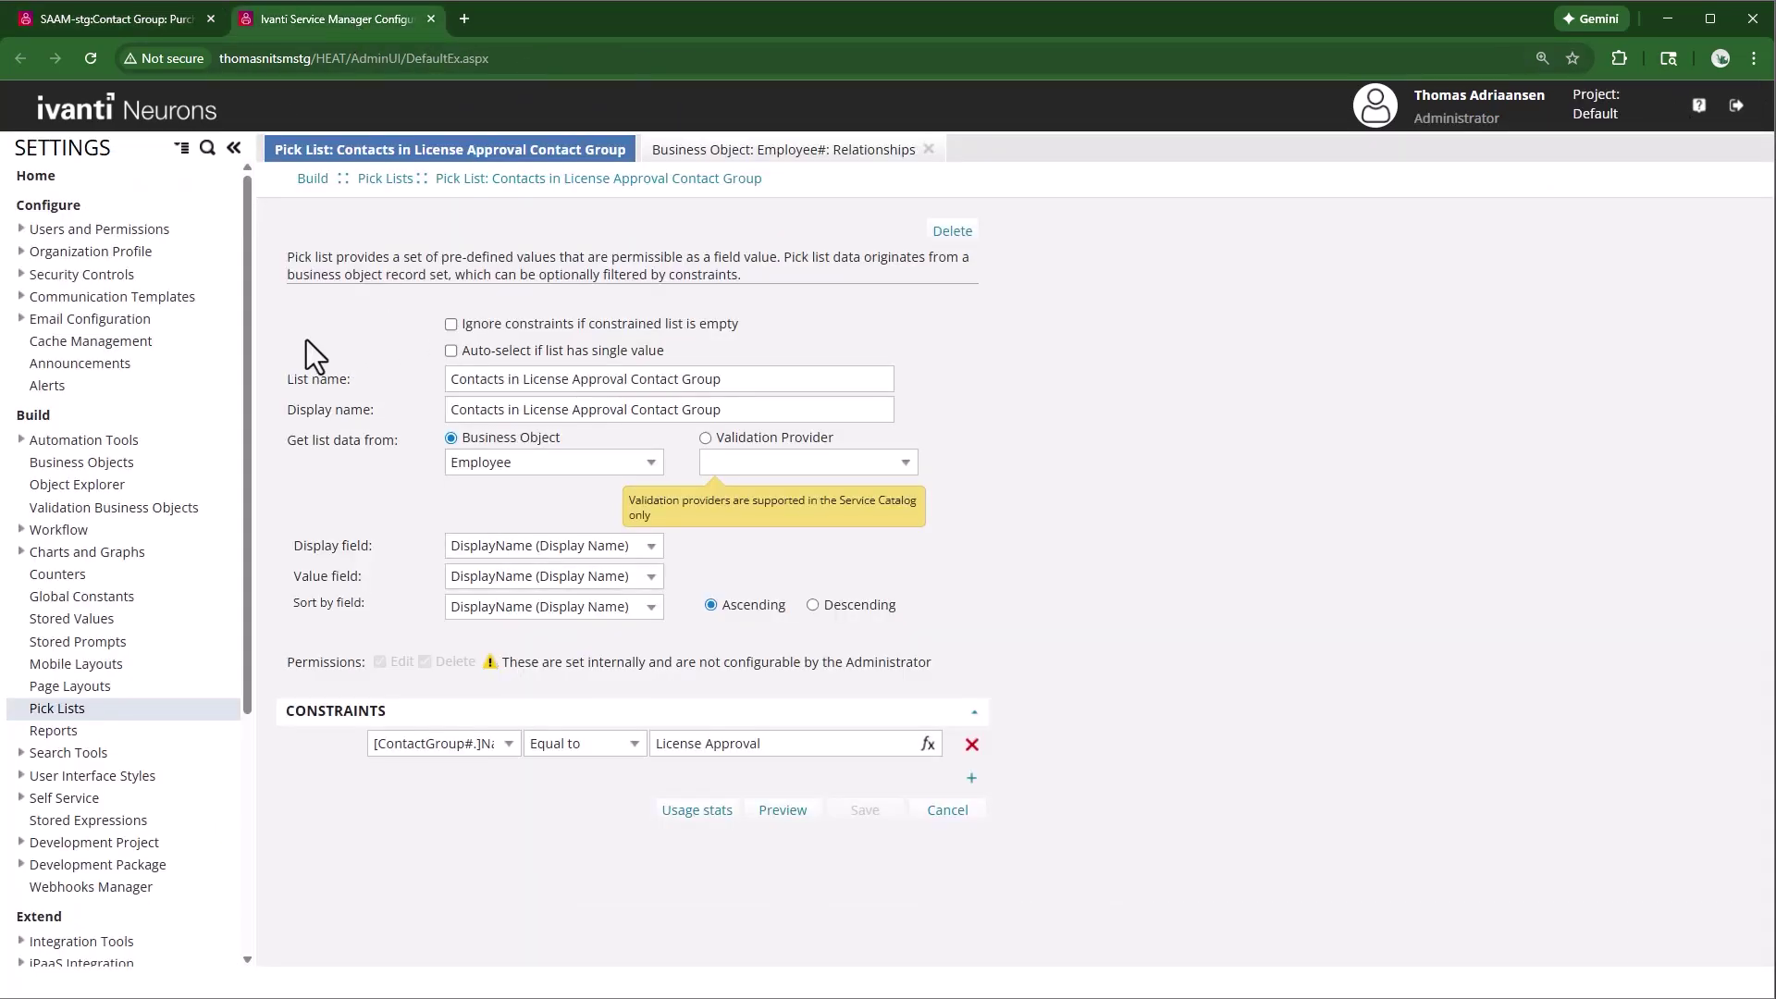
left_click(61, 711)
left_click(638, 149)
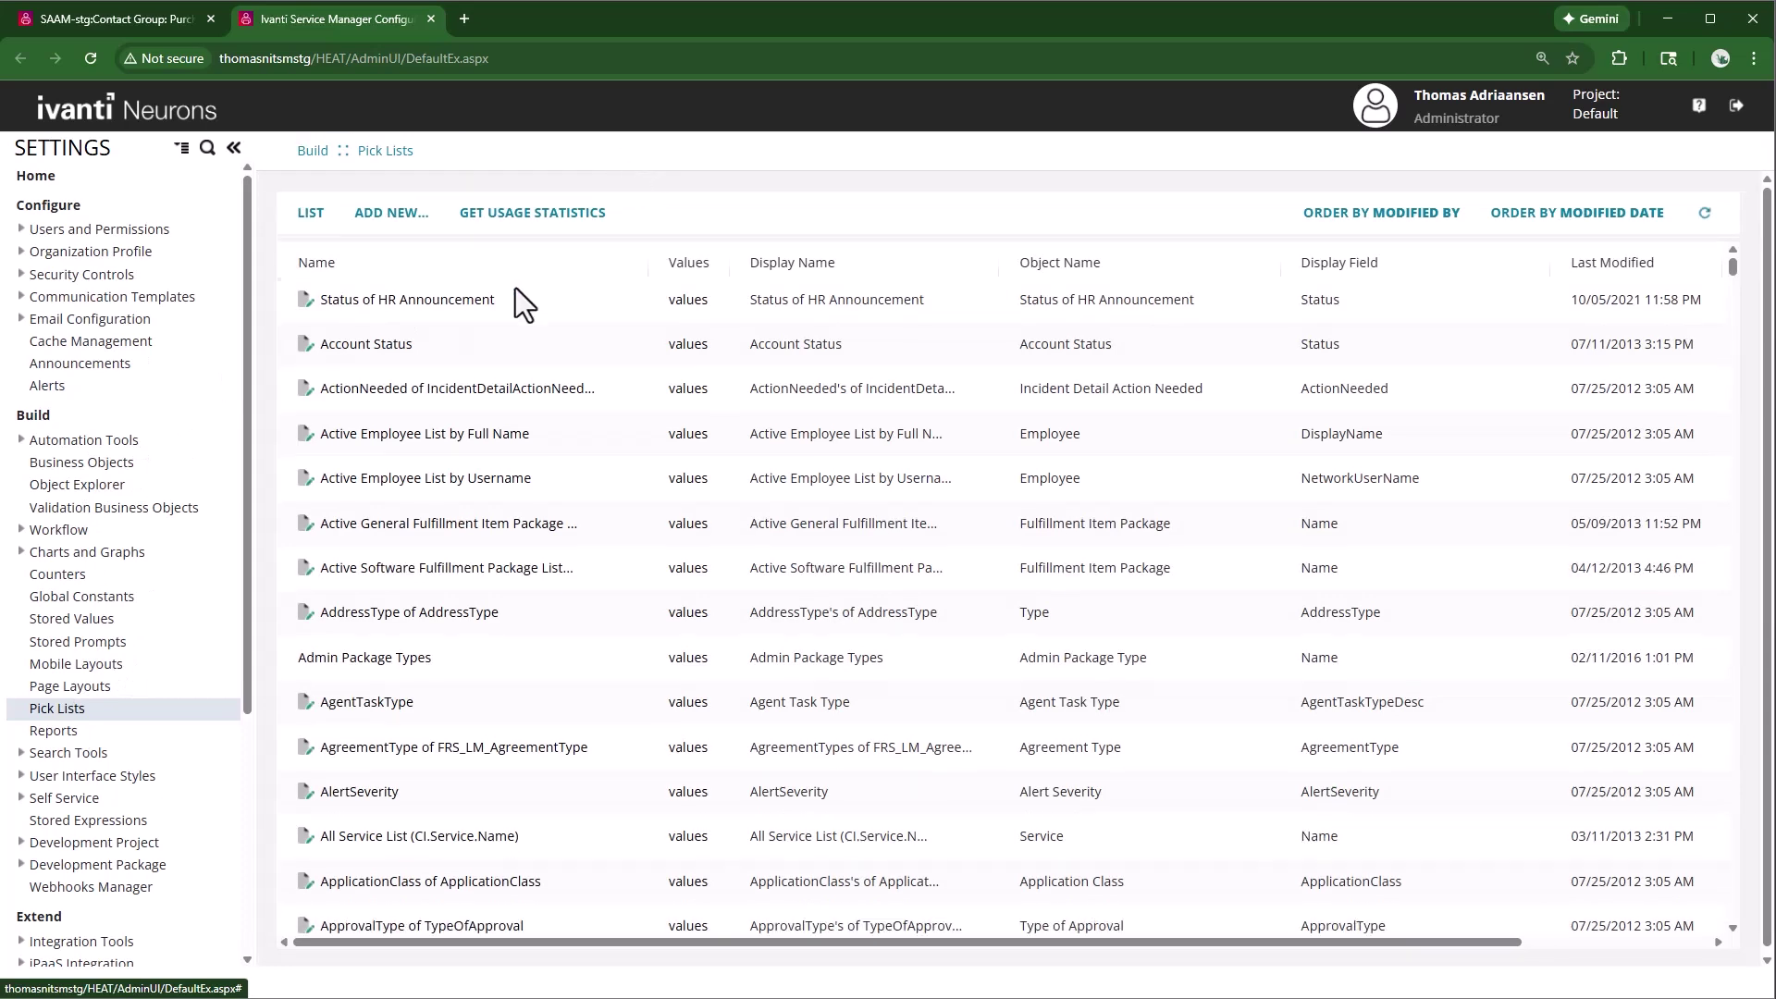
left_click(389, 213)
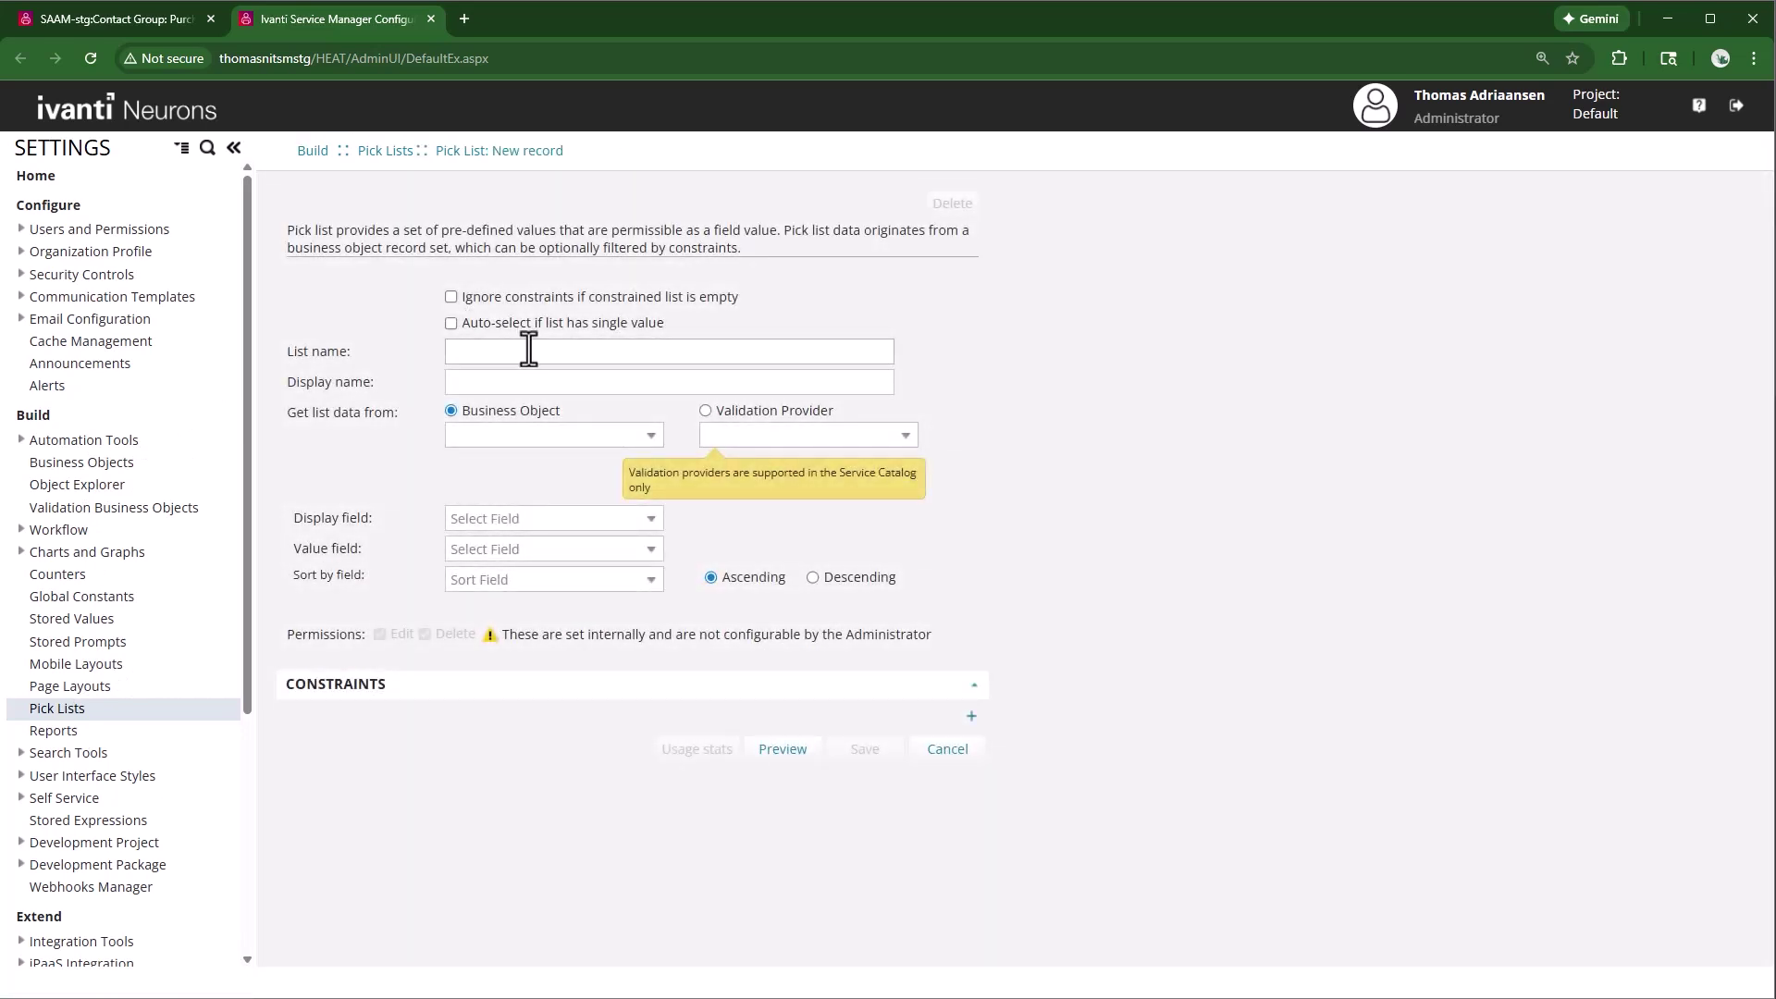
Step: Set the list name to "Contacts in Purchase Order Approvers Contact Group", copying the group name from the contact group record
type("Contacts in")
left_click(125, 19)
triple_click(357, 375)
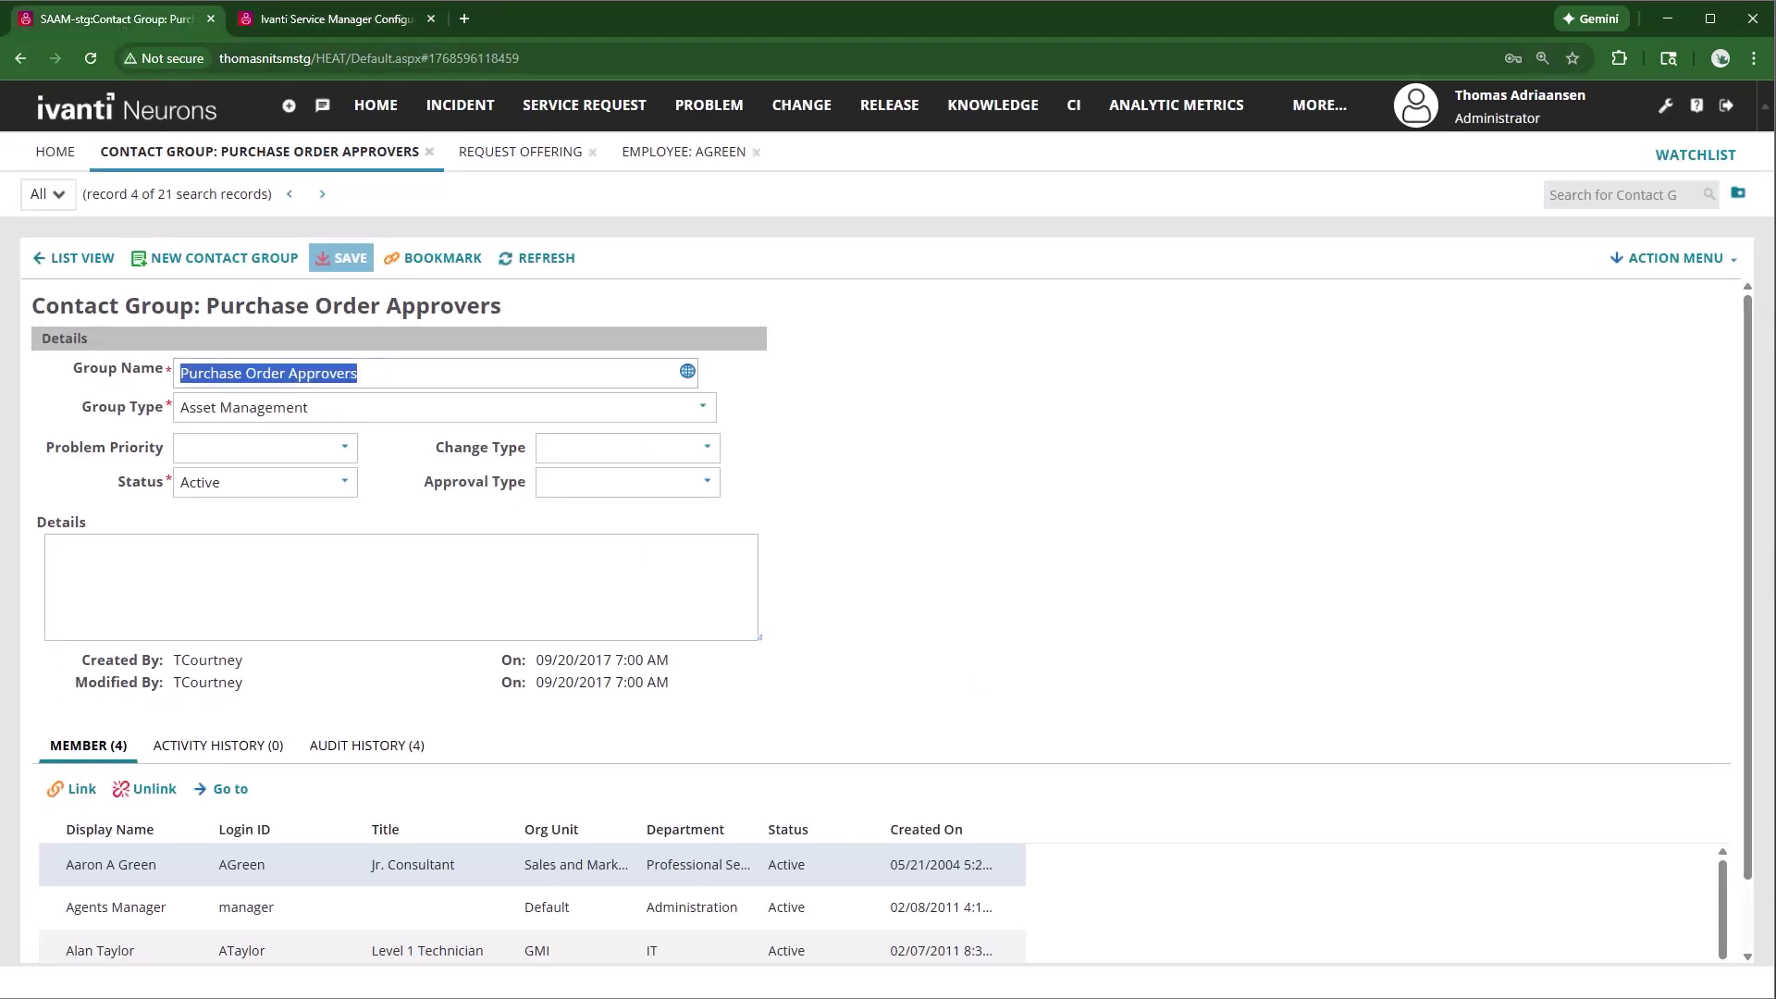
key("ctrl+c")
left_click(323, 20)
left_click(598, 352)
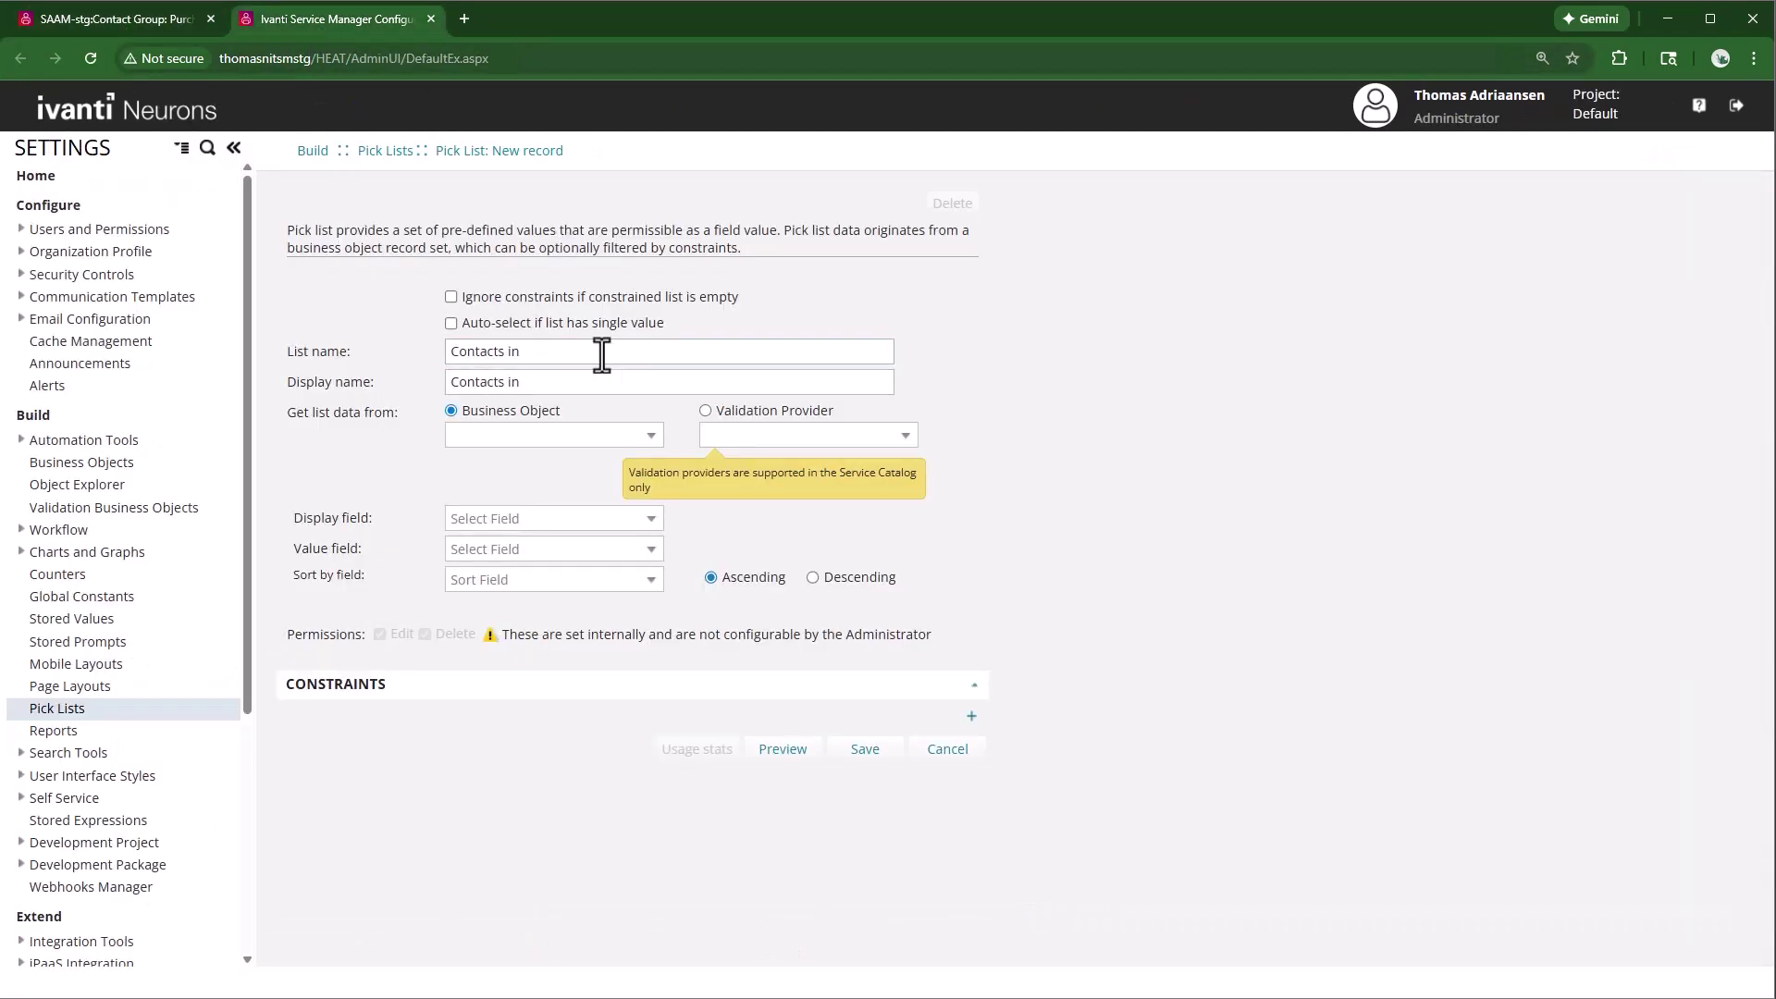
key("ctrl+v")
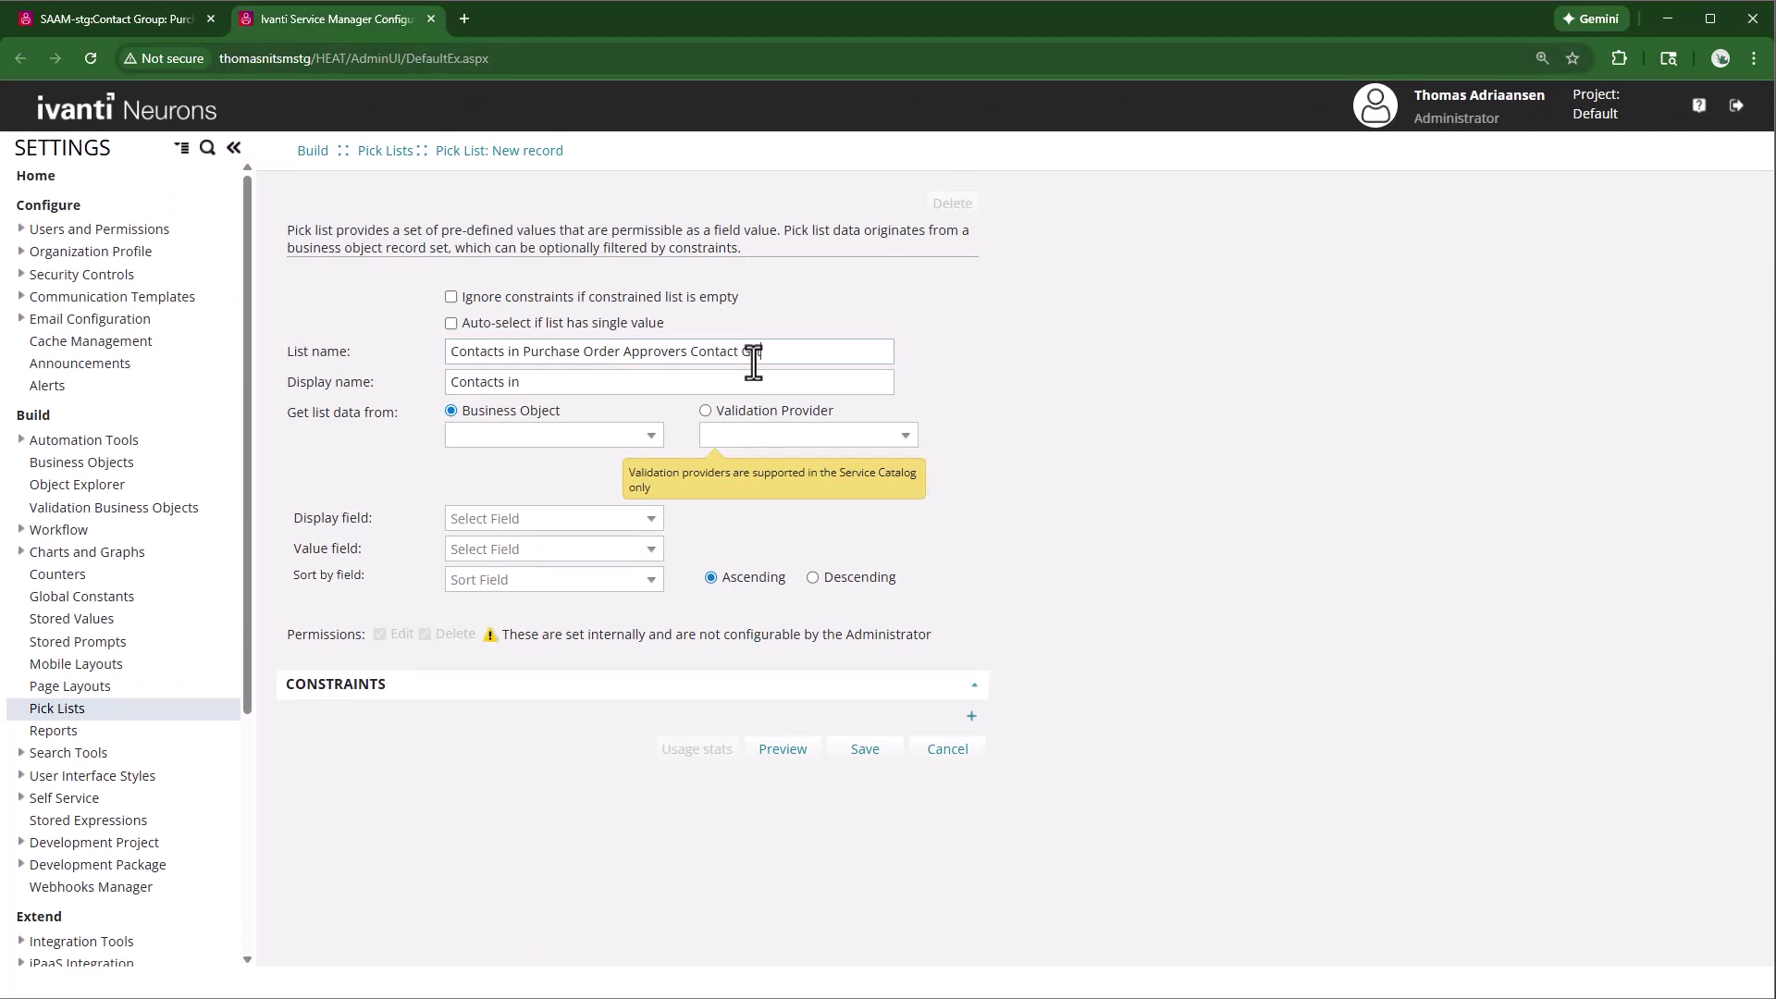
Step: Copy the full list name, "Contacts in Purchase Order Approvers Contact Group", into the pick list's display name
key("Tab")
left_click(754, 377)
left_click_drag(837, 355, 385, 356)
key("ctrl+c")
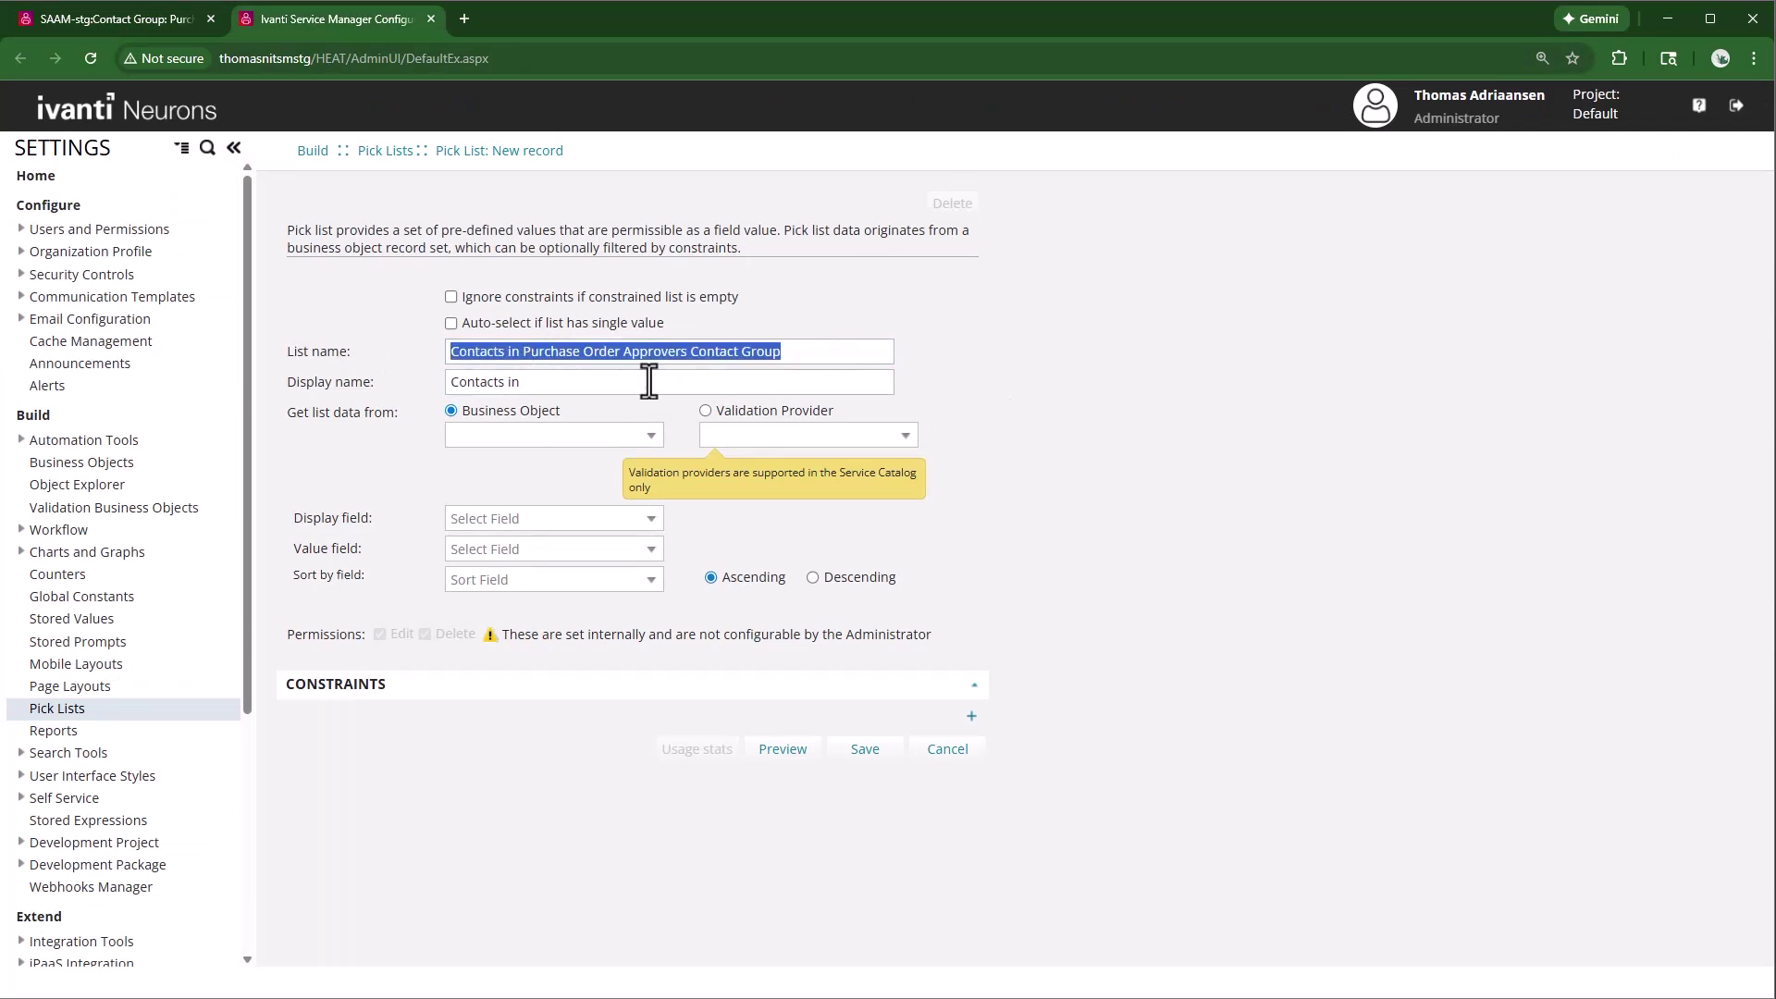
key("Tab")
key("ctrl+v")
Step: Set the Employee business object as the source of the pick list's data
left_click(651, 435)
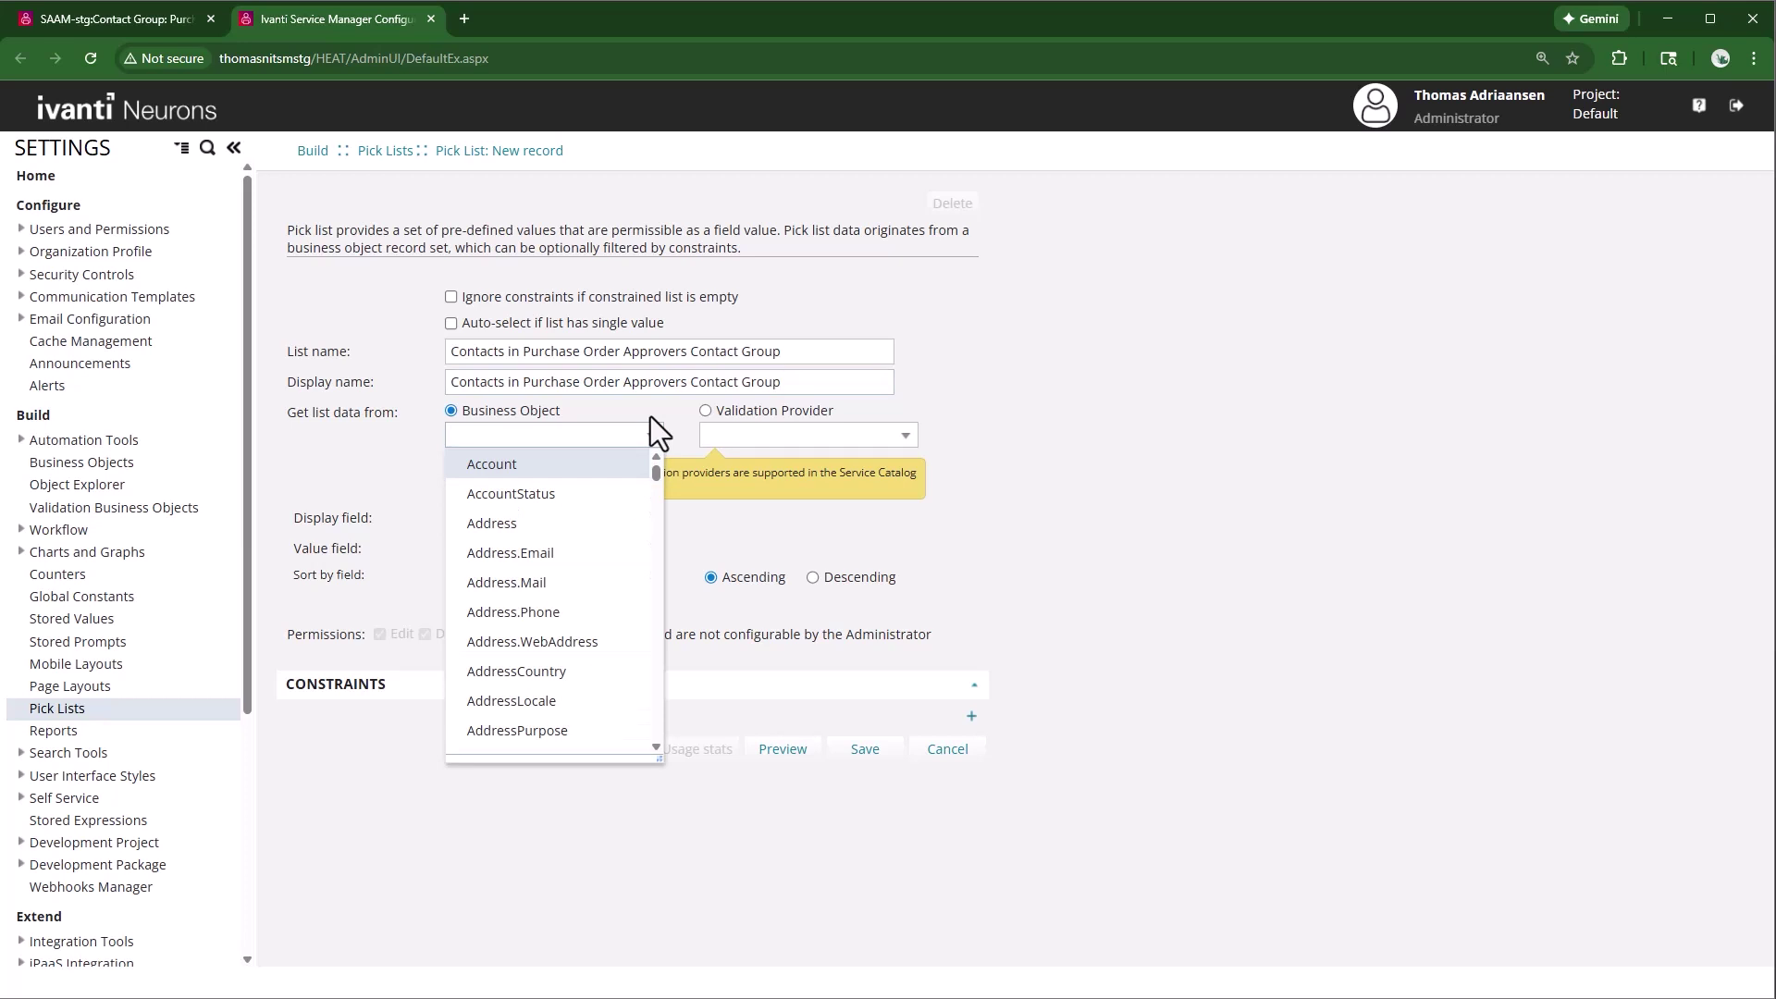
type("empl")
left_click(599, 471)
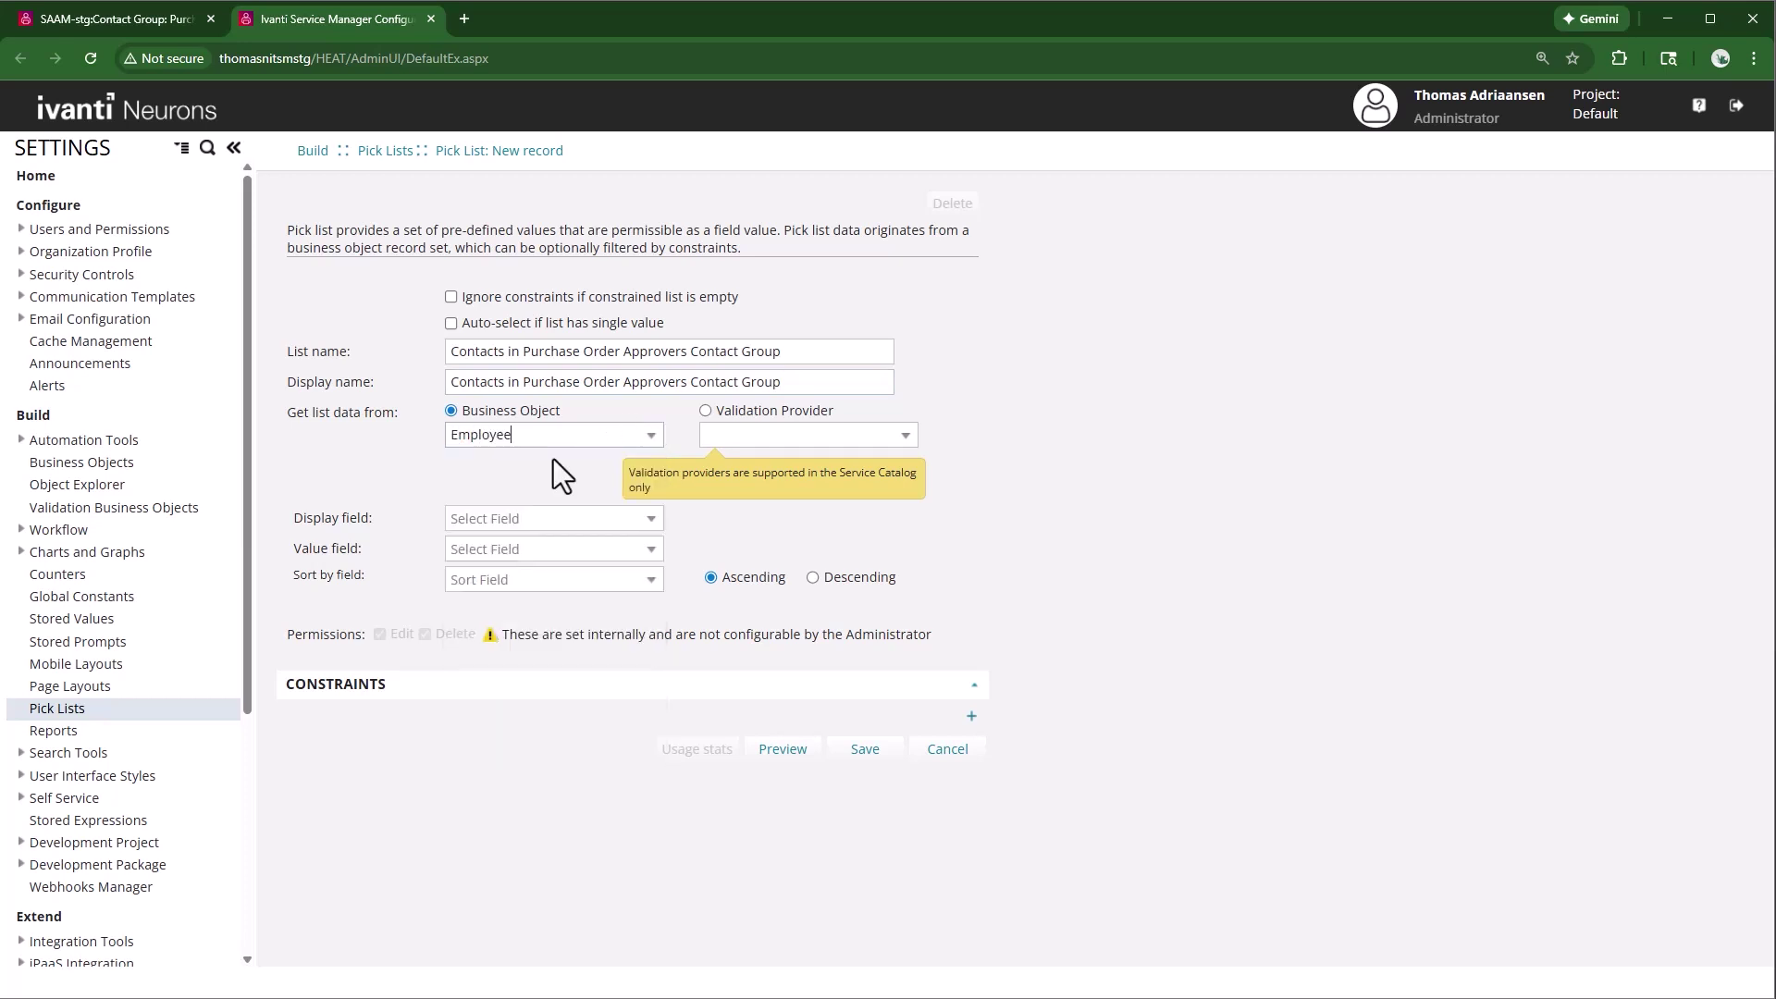
Step: Set the display, value and sort-by fields to DisplayName (Display Name) and save the pick list
left_click(654, 524)
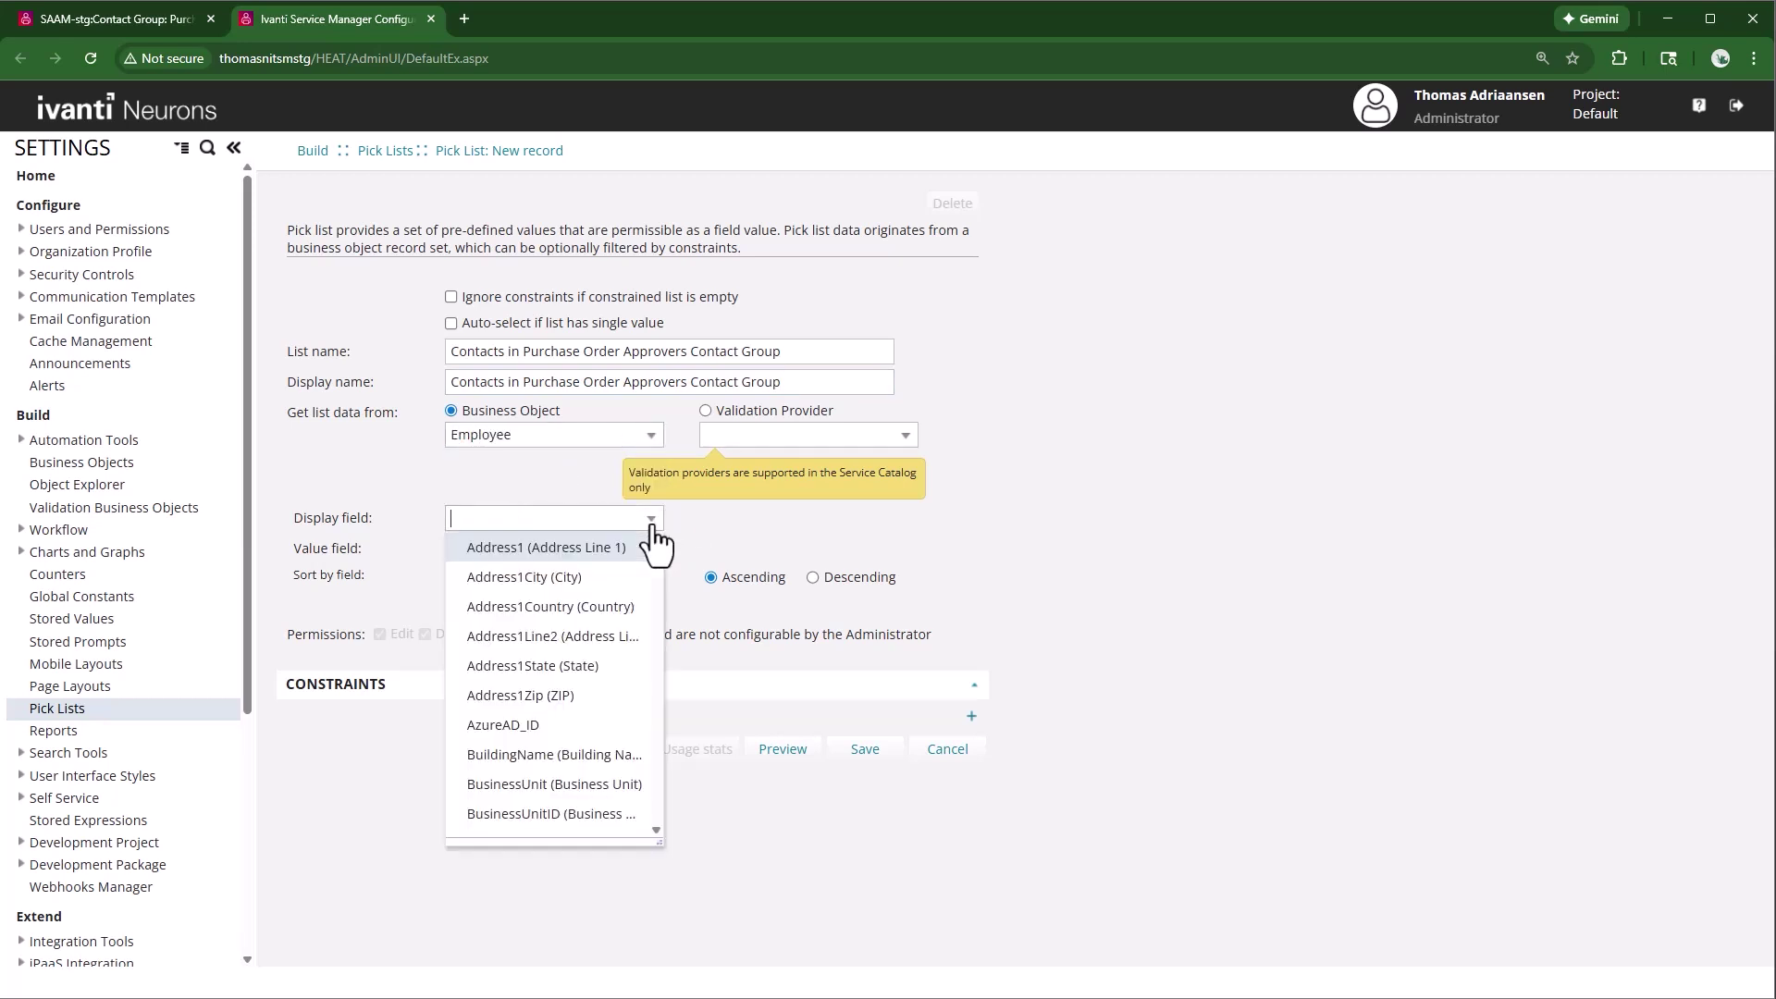
type("dis")
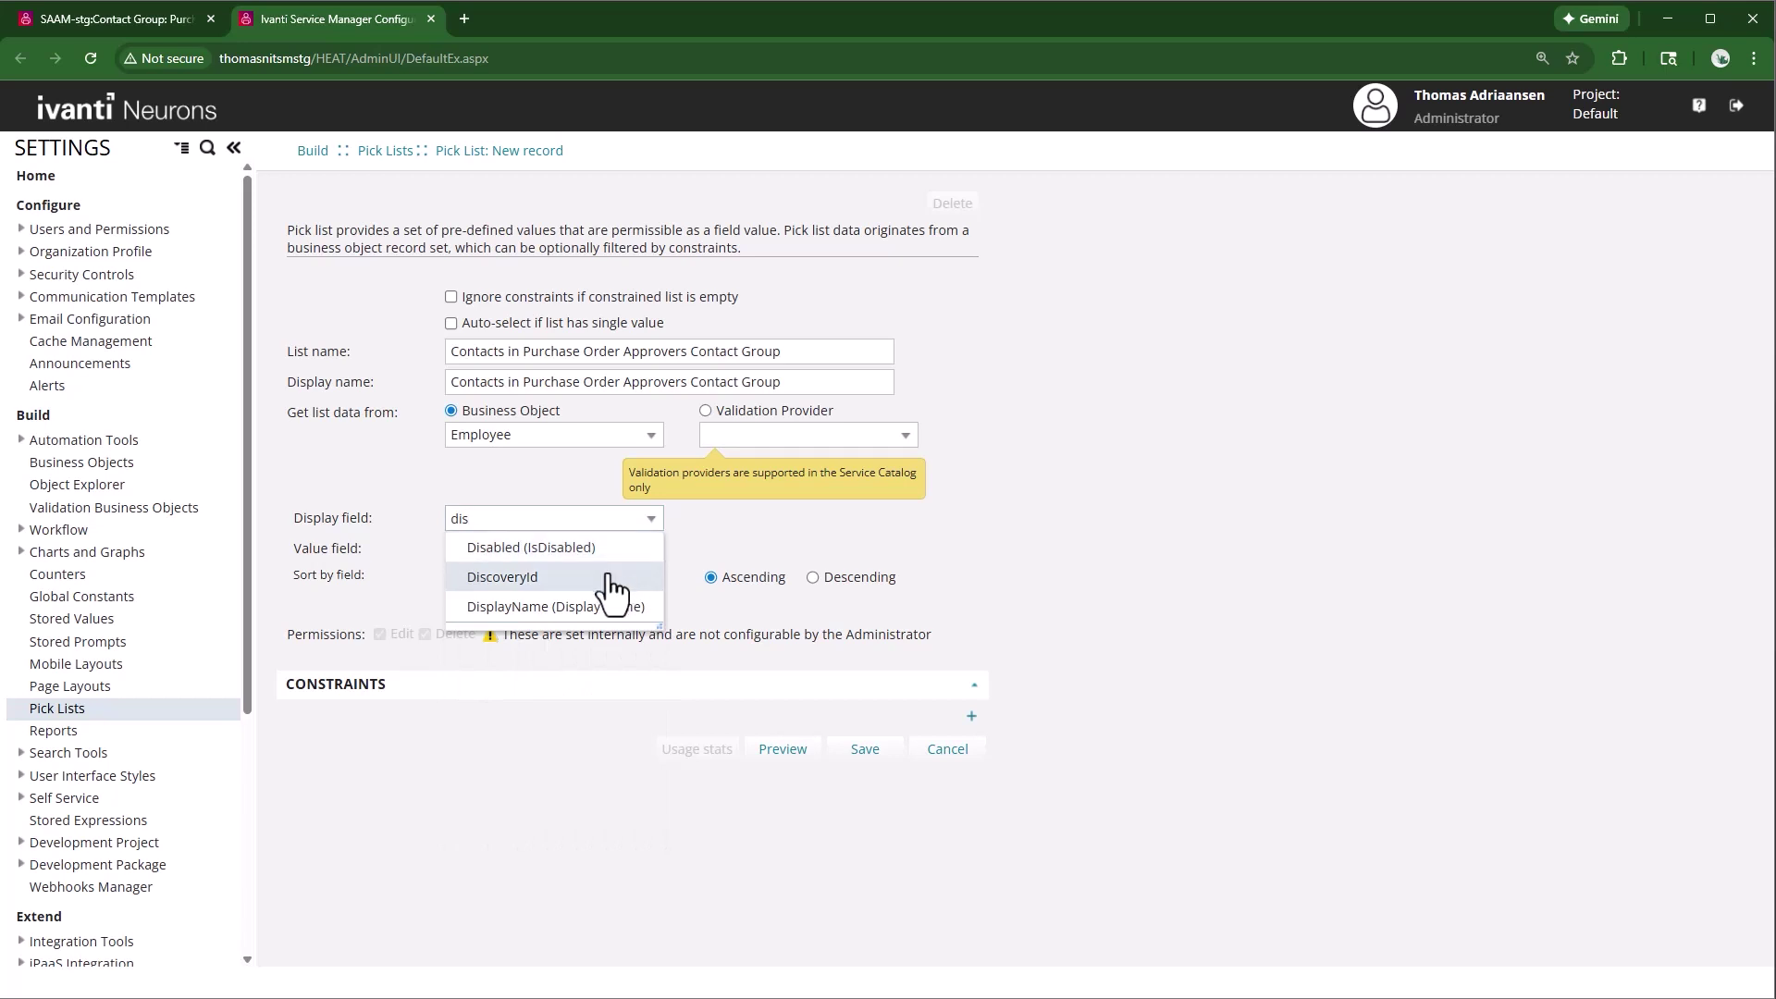
left_click(601, 607)
left_click(657, 551)
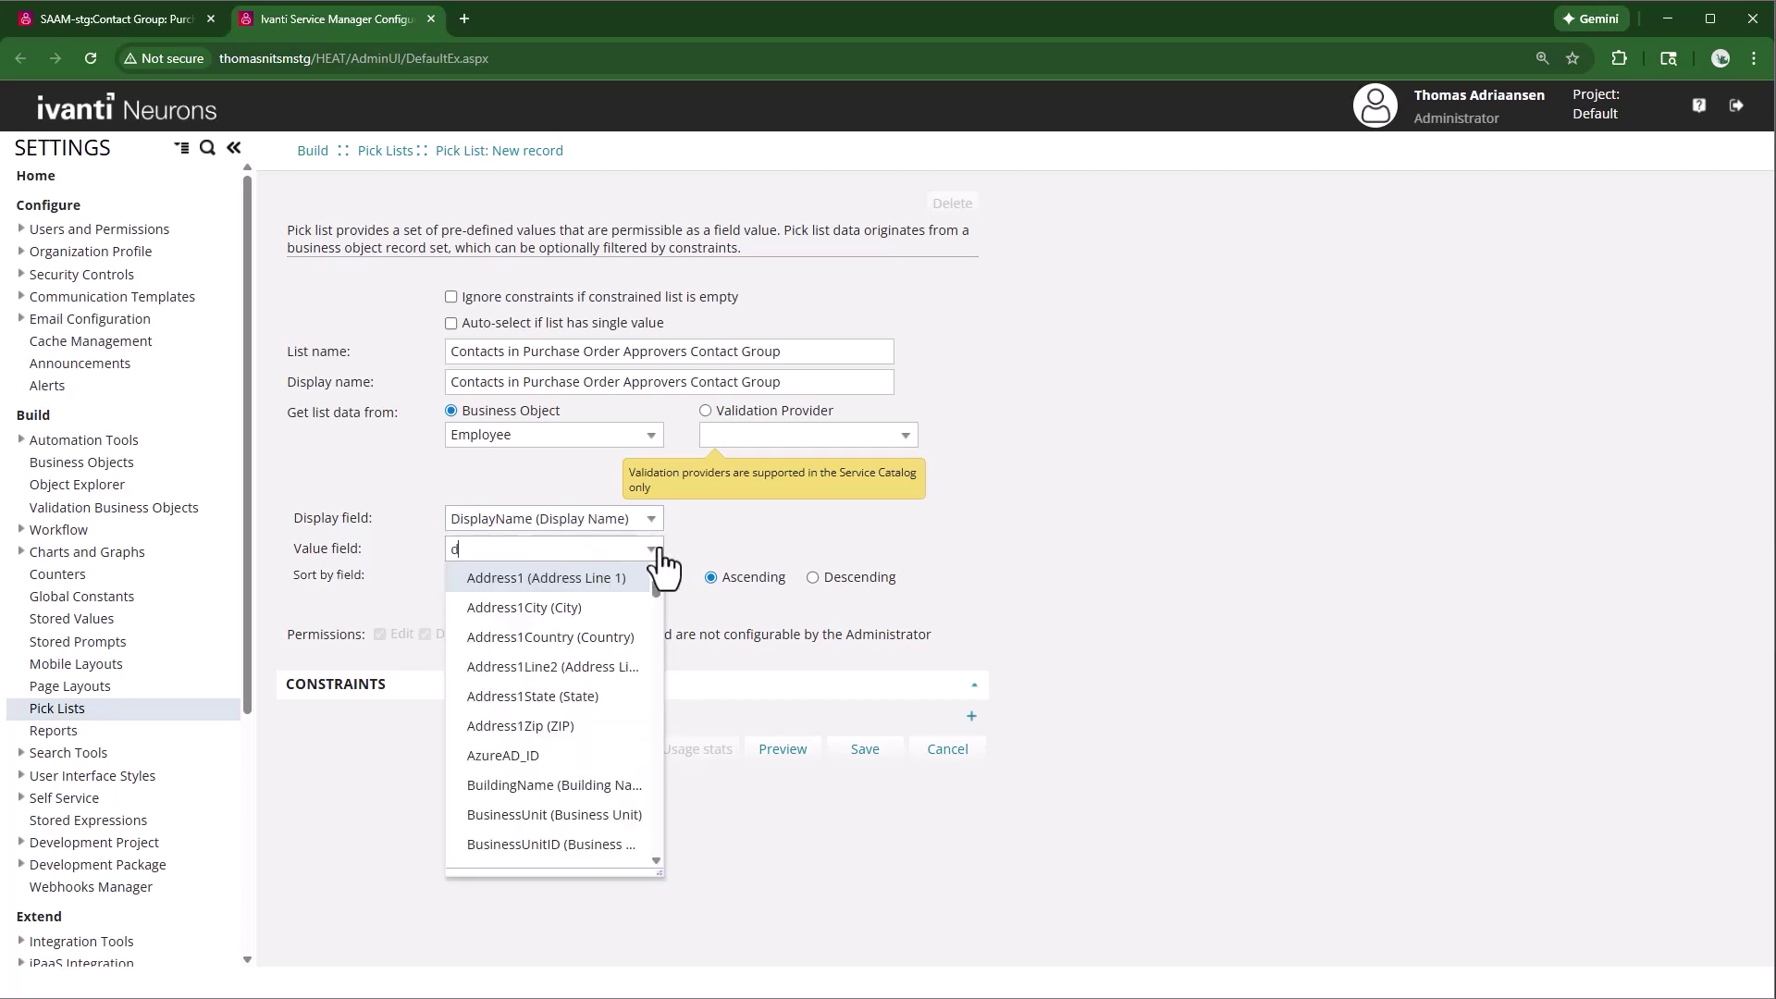
type("disp")
left_click(601, 579)
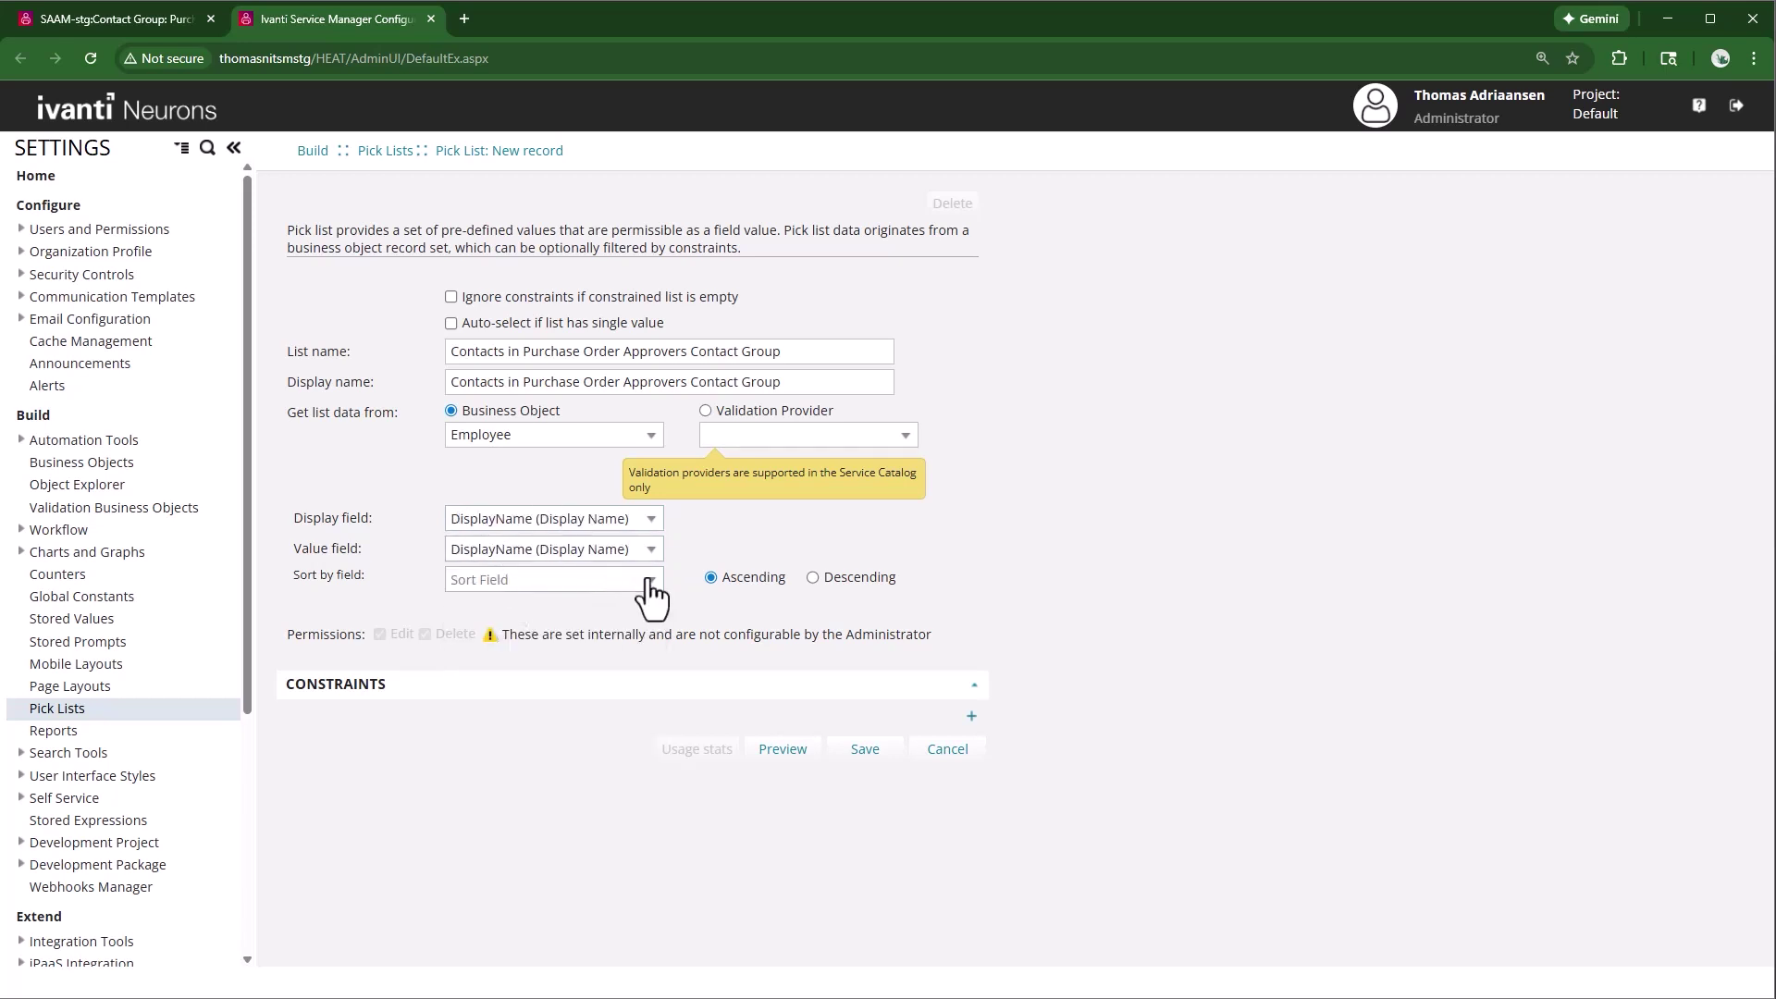
left_click(620, 575)
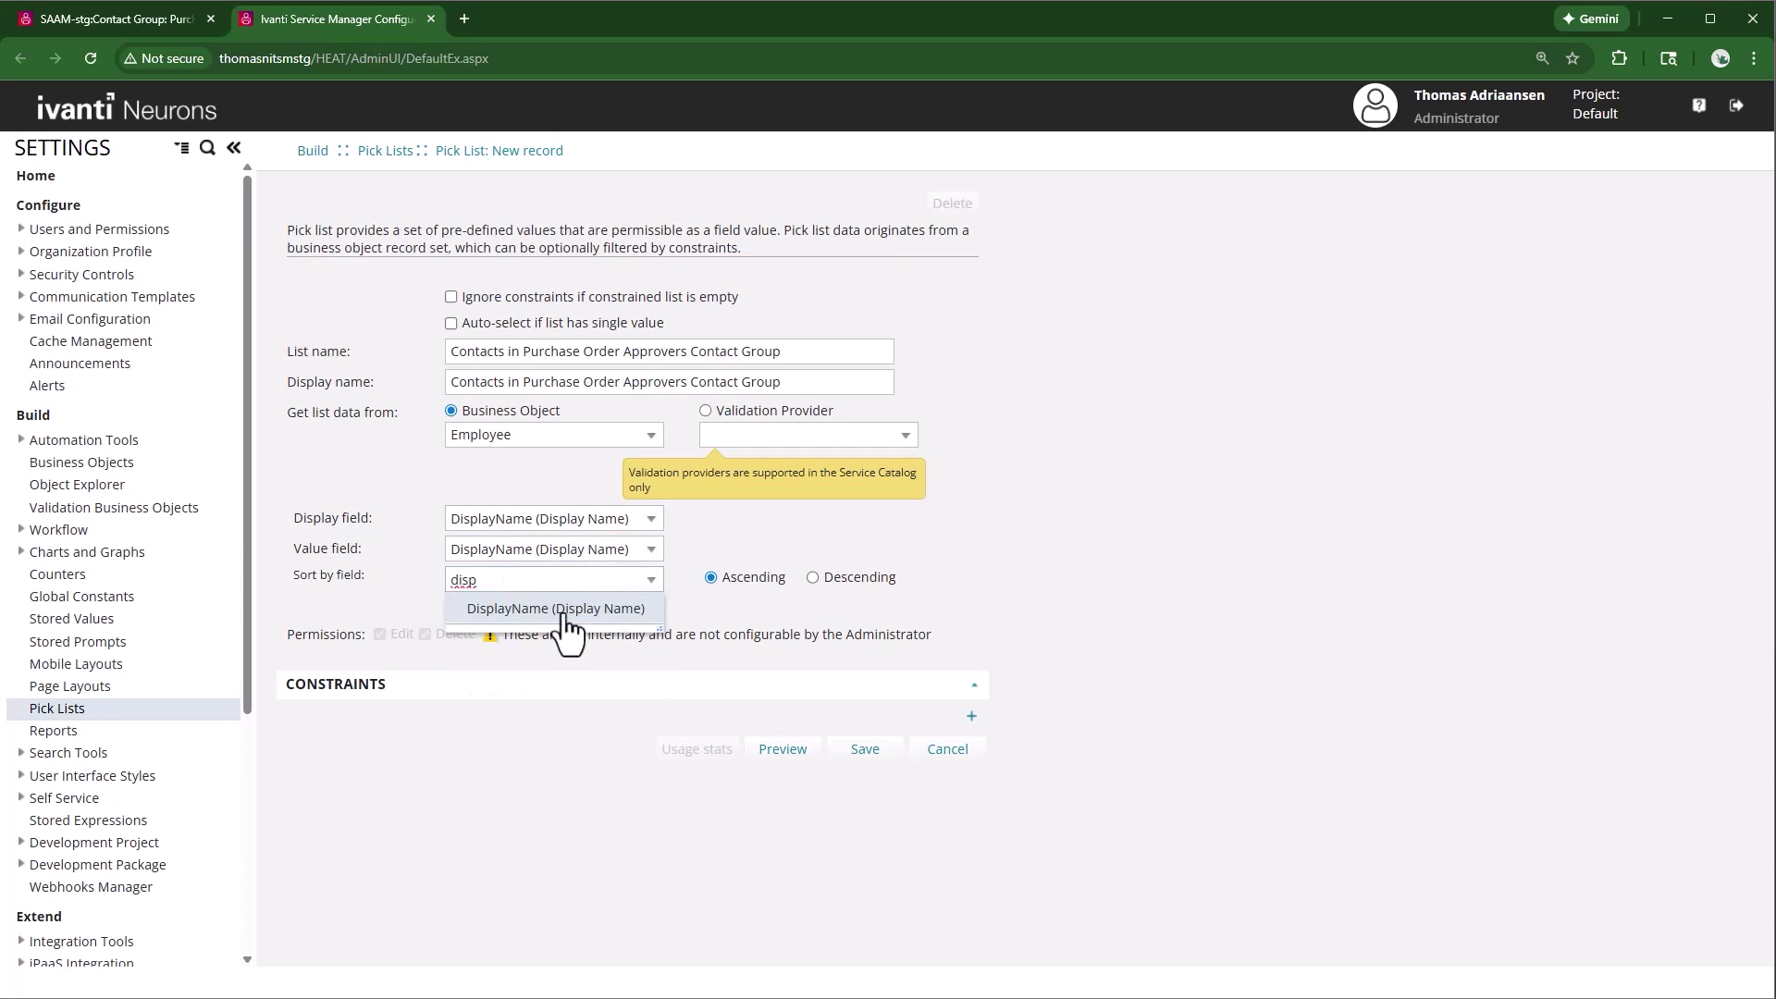
left_click(567, 610)
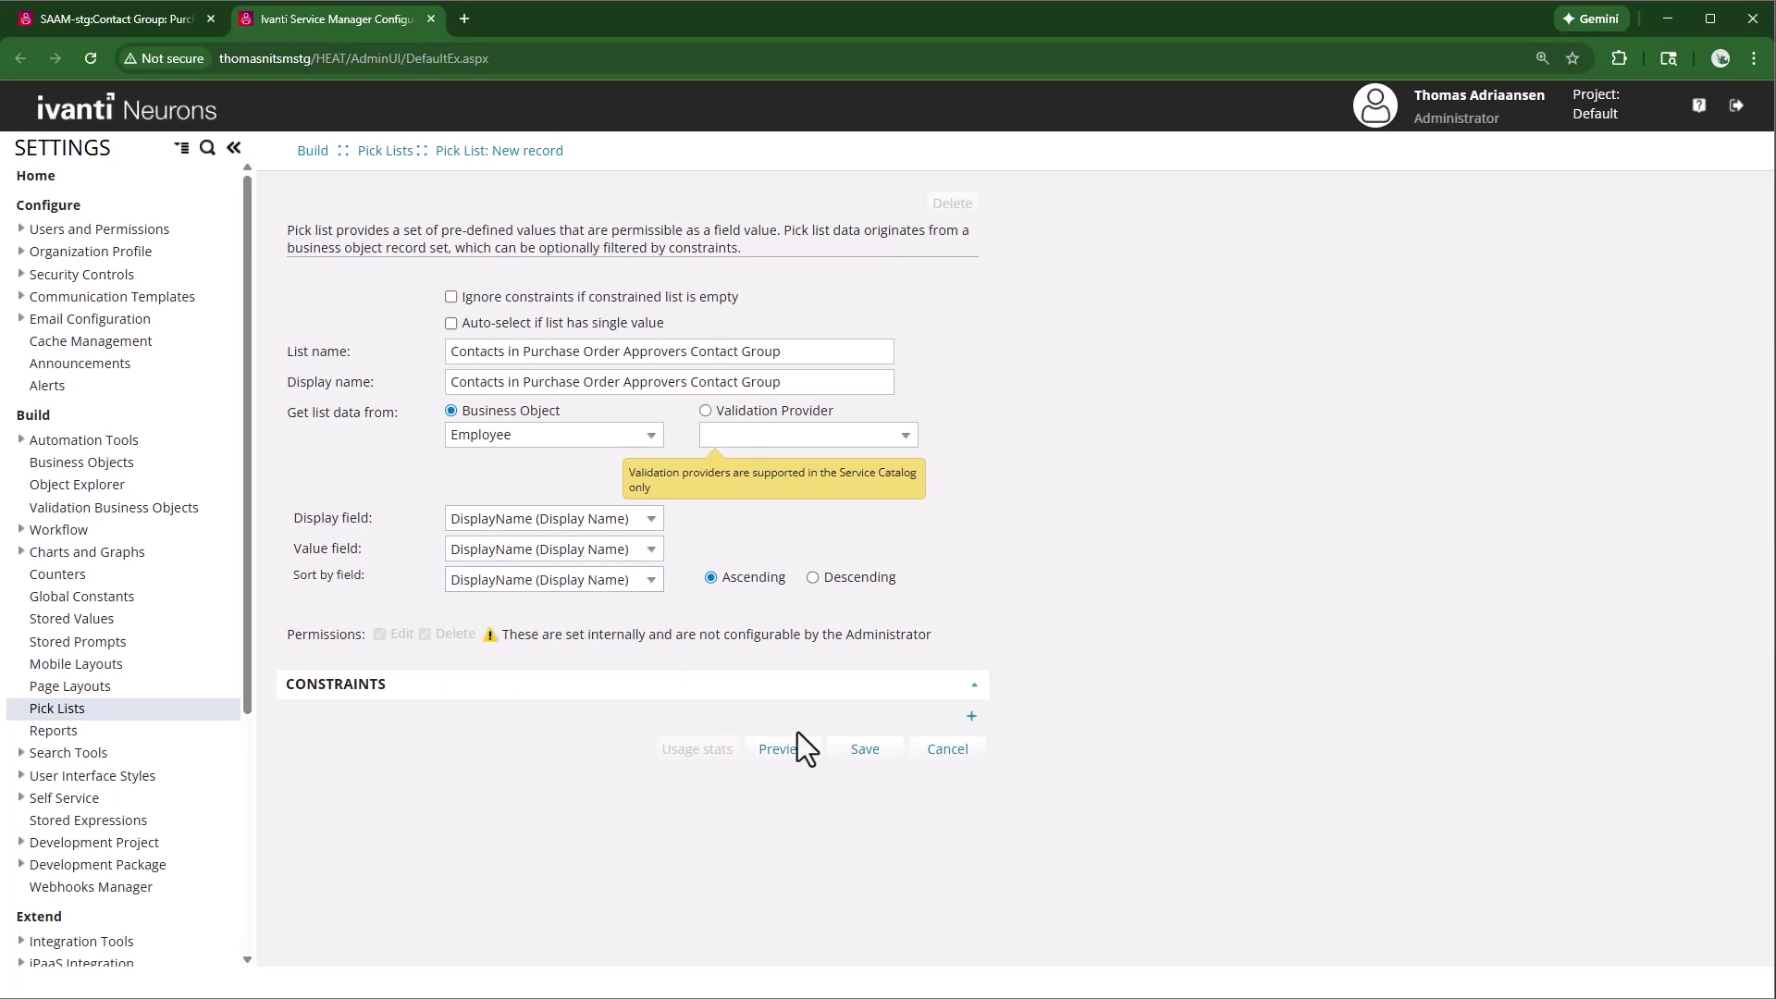
left_click(865, 749)
Step: Search the pick lists overview for "contacts" and reopen Contacts in Purchase Order Approvers Contact Group
left_click(389, 154)
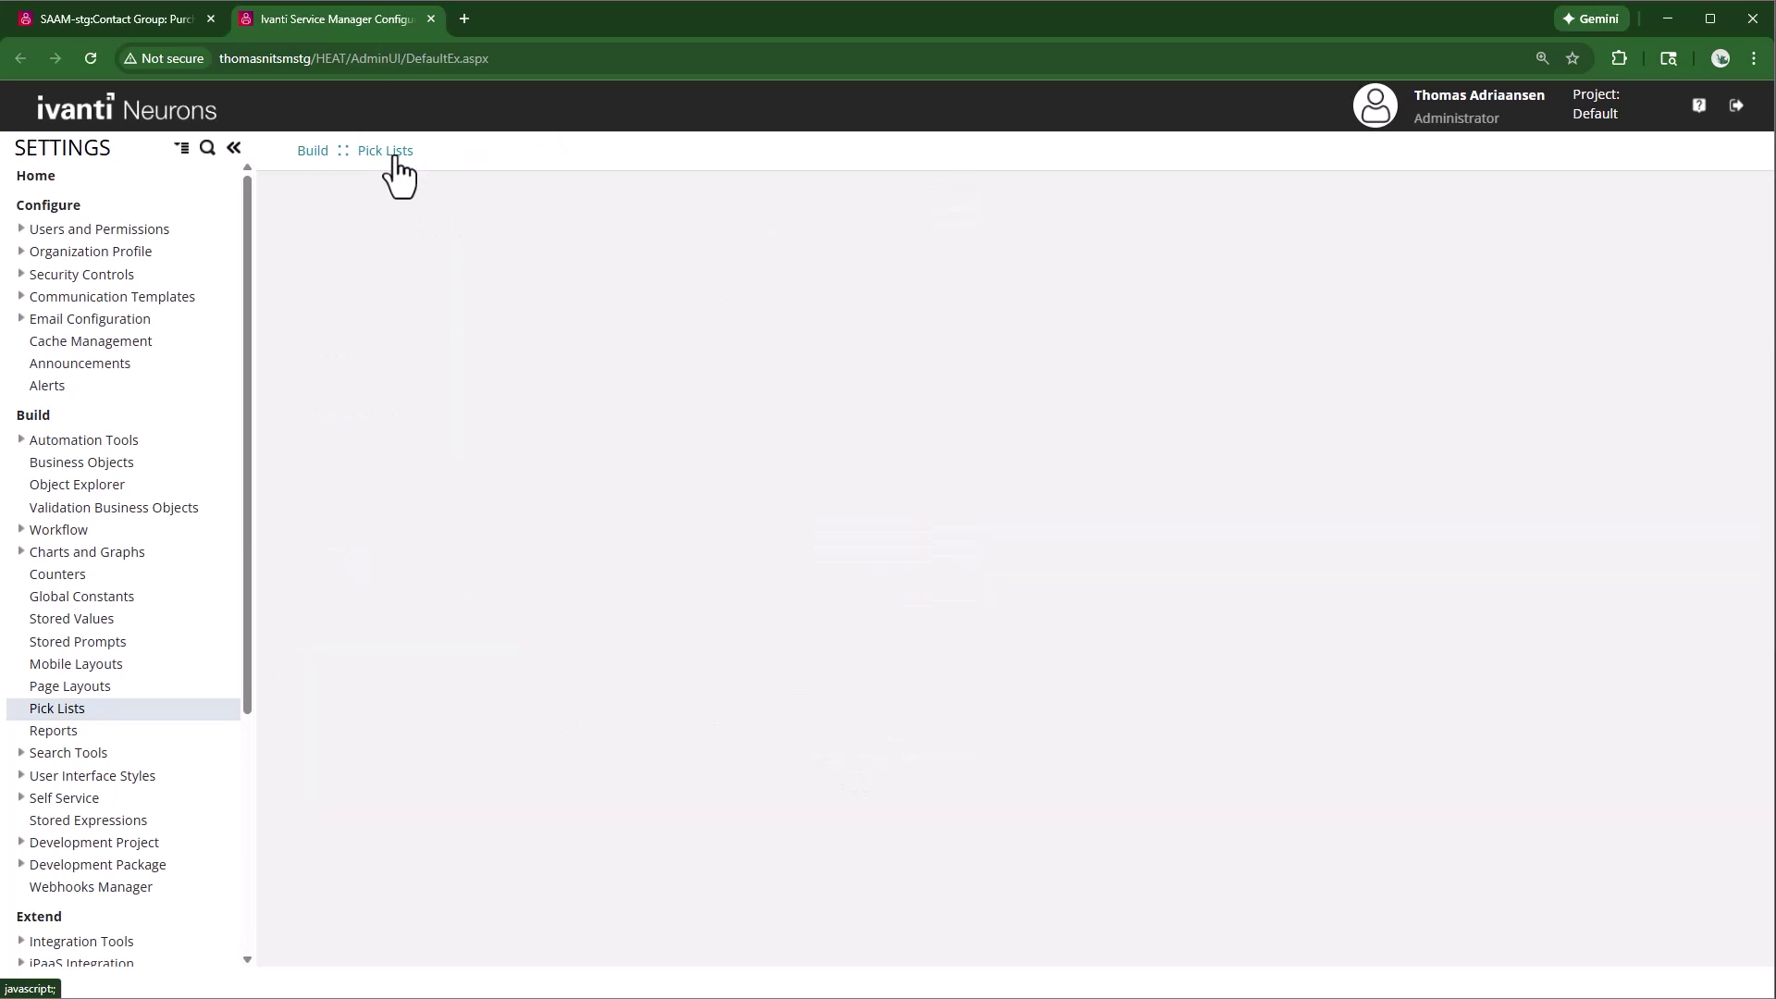
key("ctrl+f")
type("con")
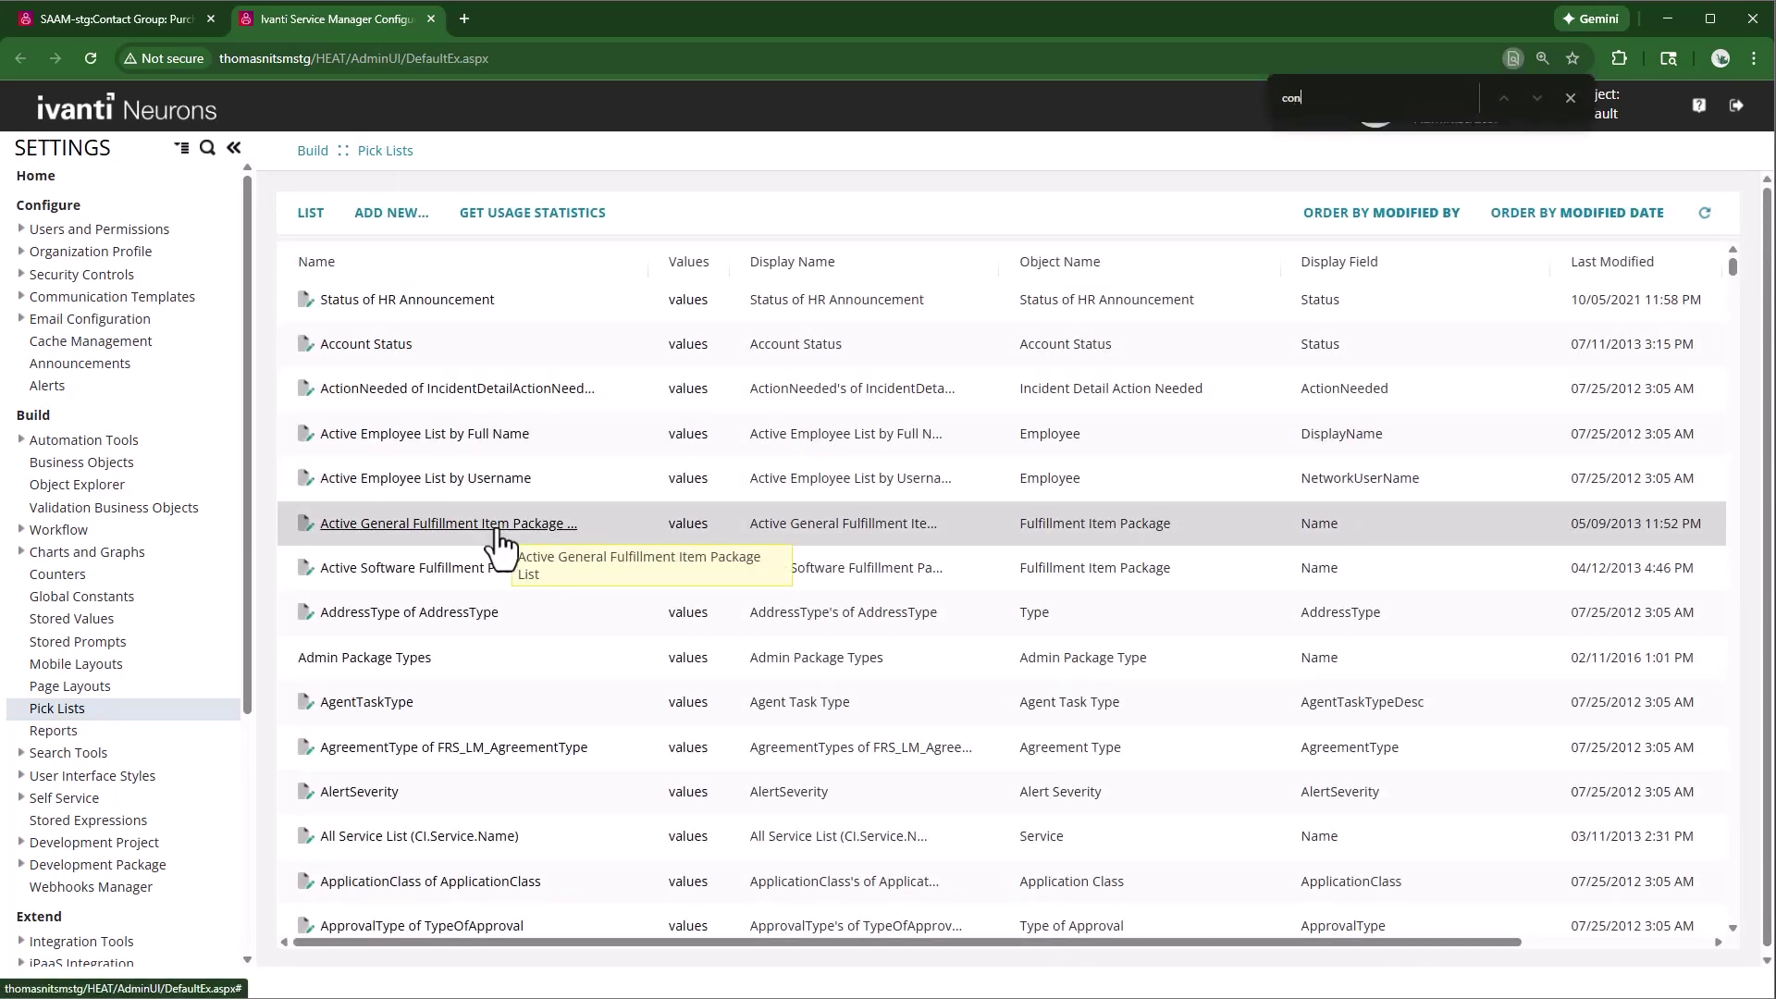
type("tacts")
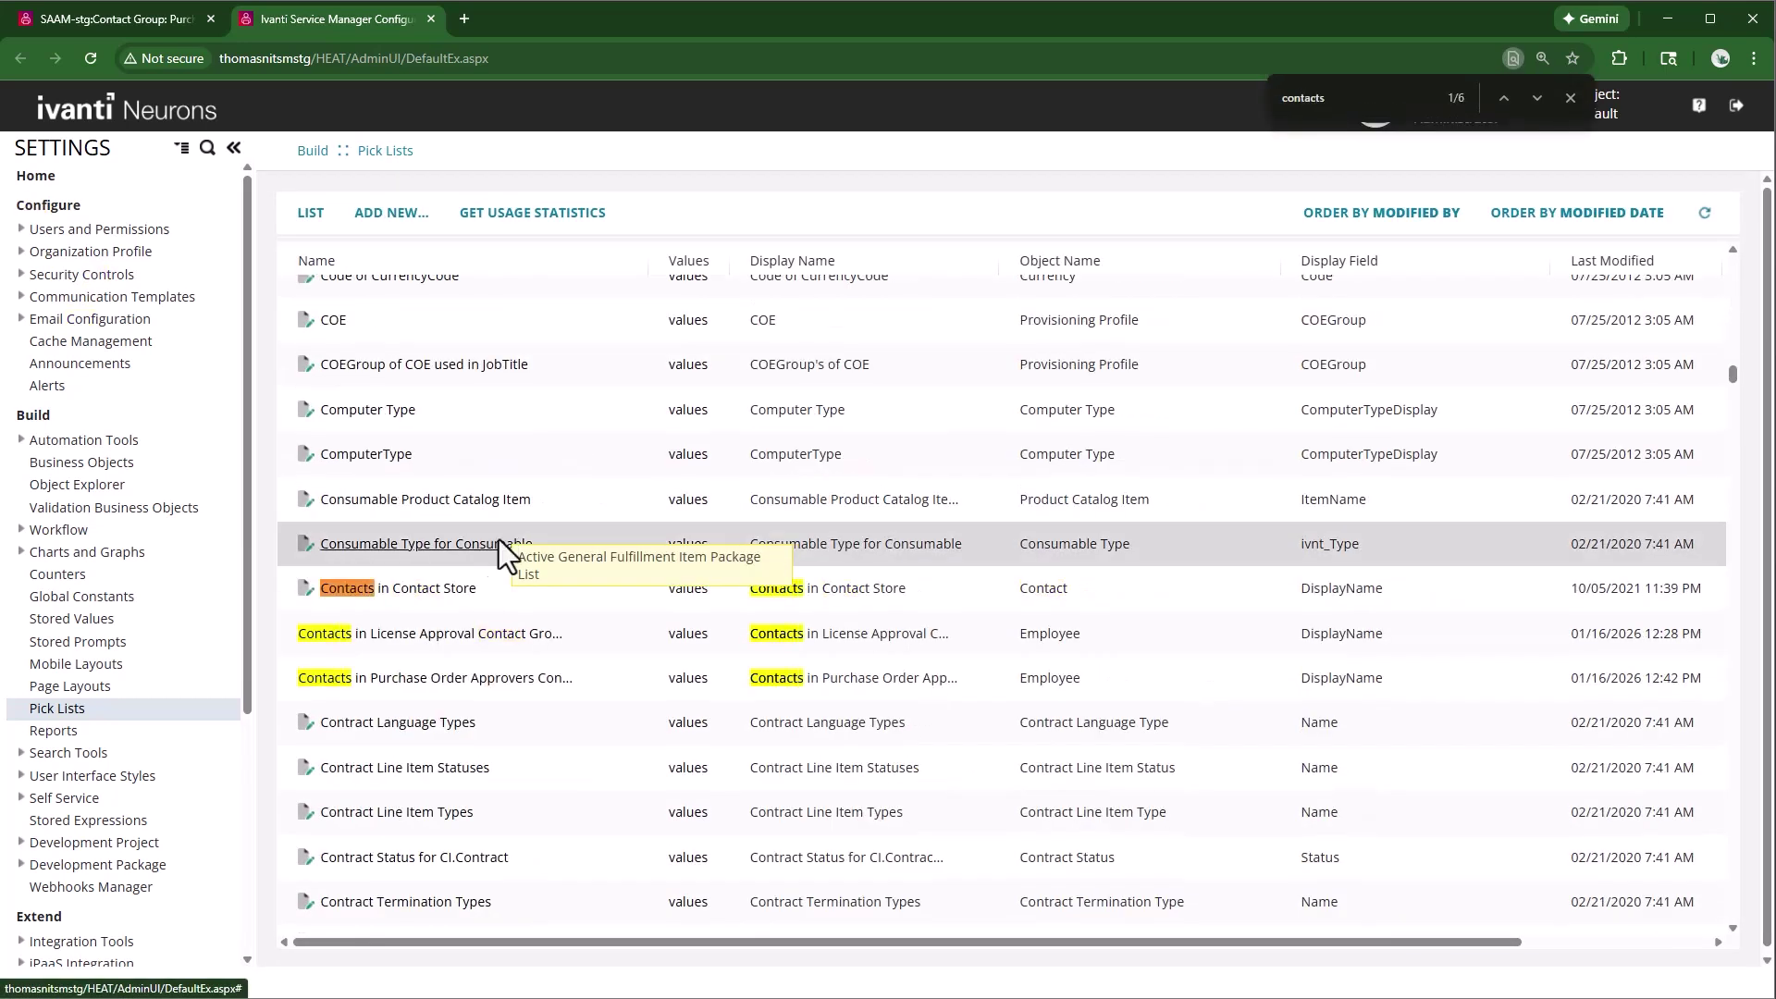
left_click(472, 680)
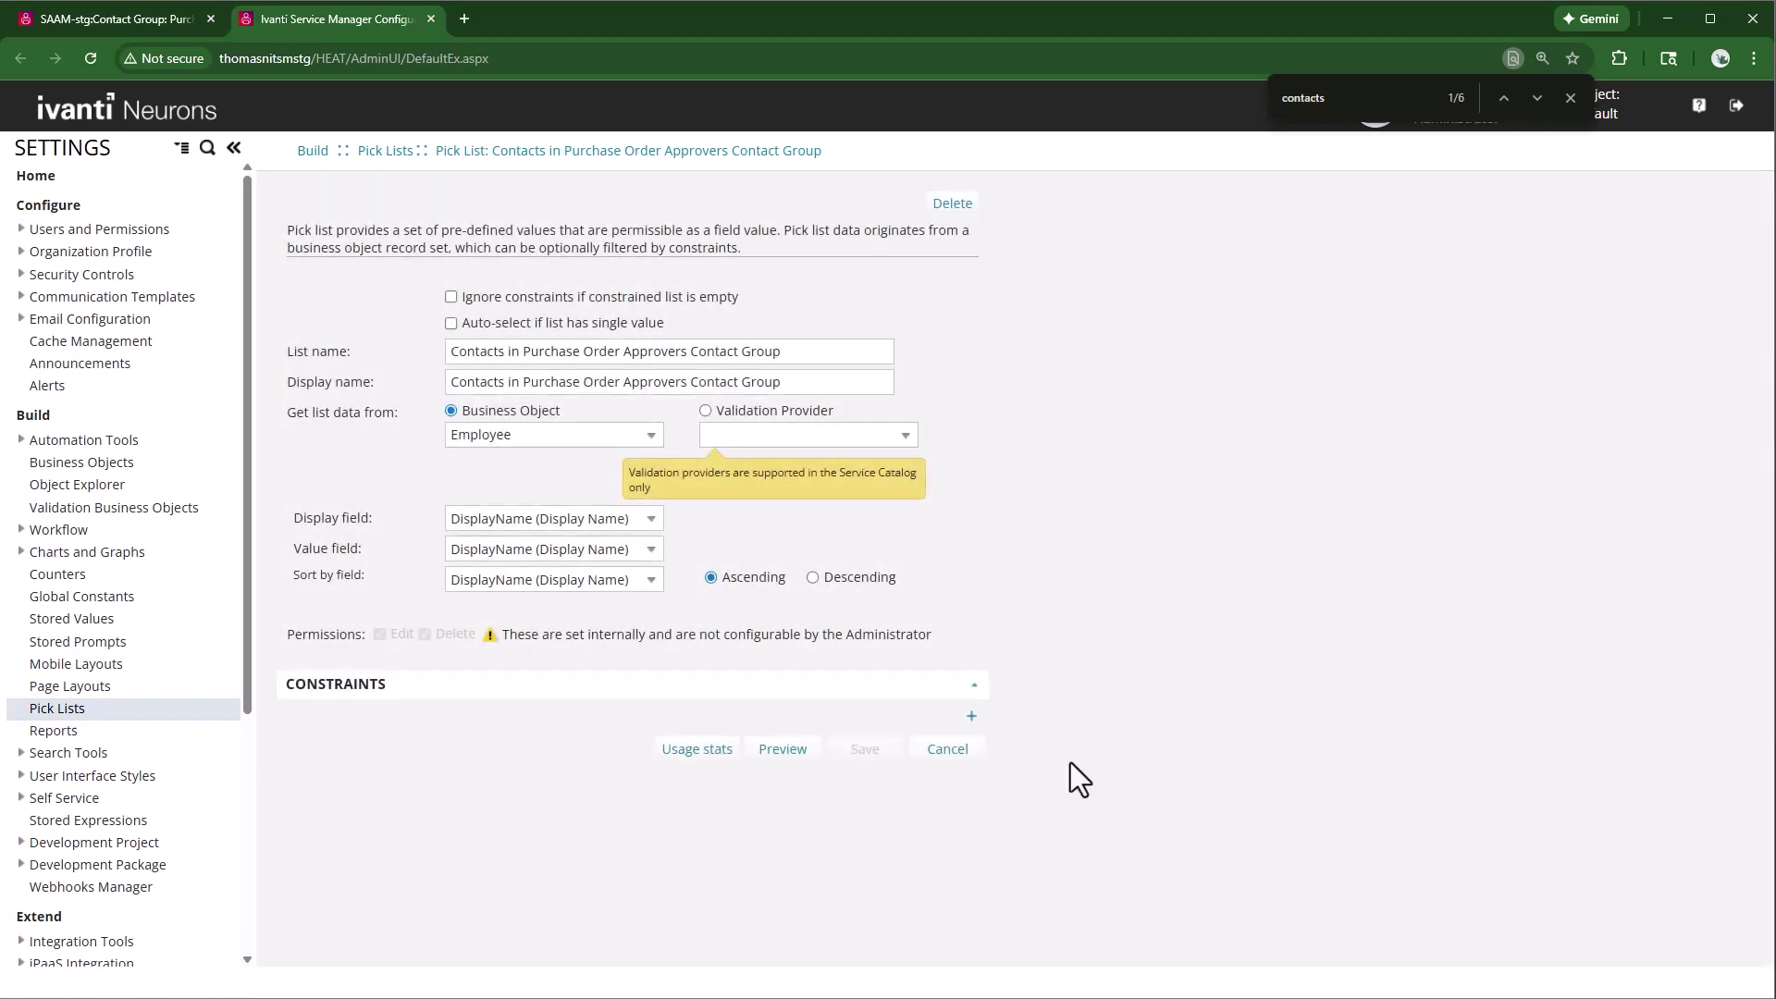
Step: Add a constraint row and set its field to the ContactGroup# relationship's Name, pasted from the clipboard history
left_click(971, 718)
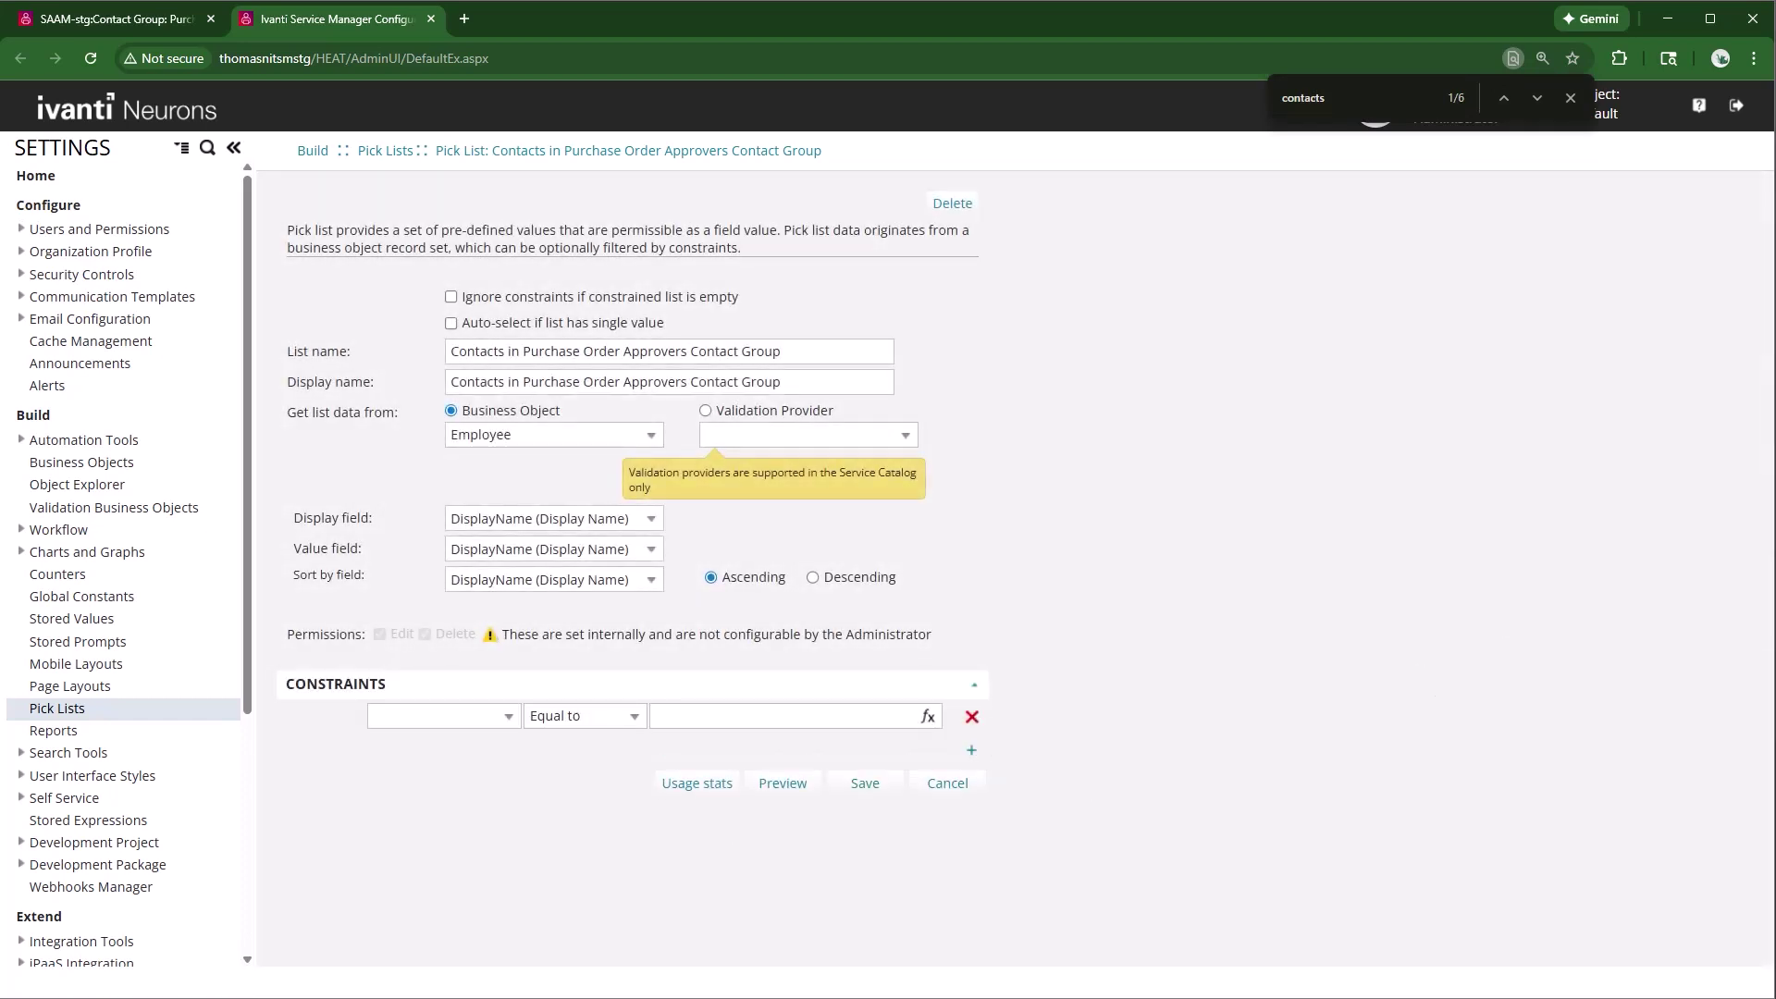
left_click(469, 715)
key("super+v")
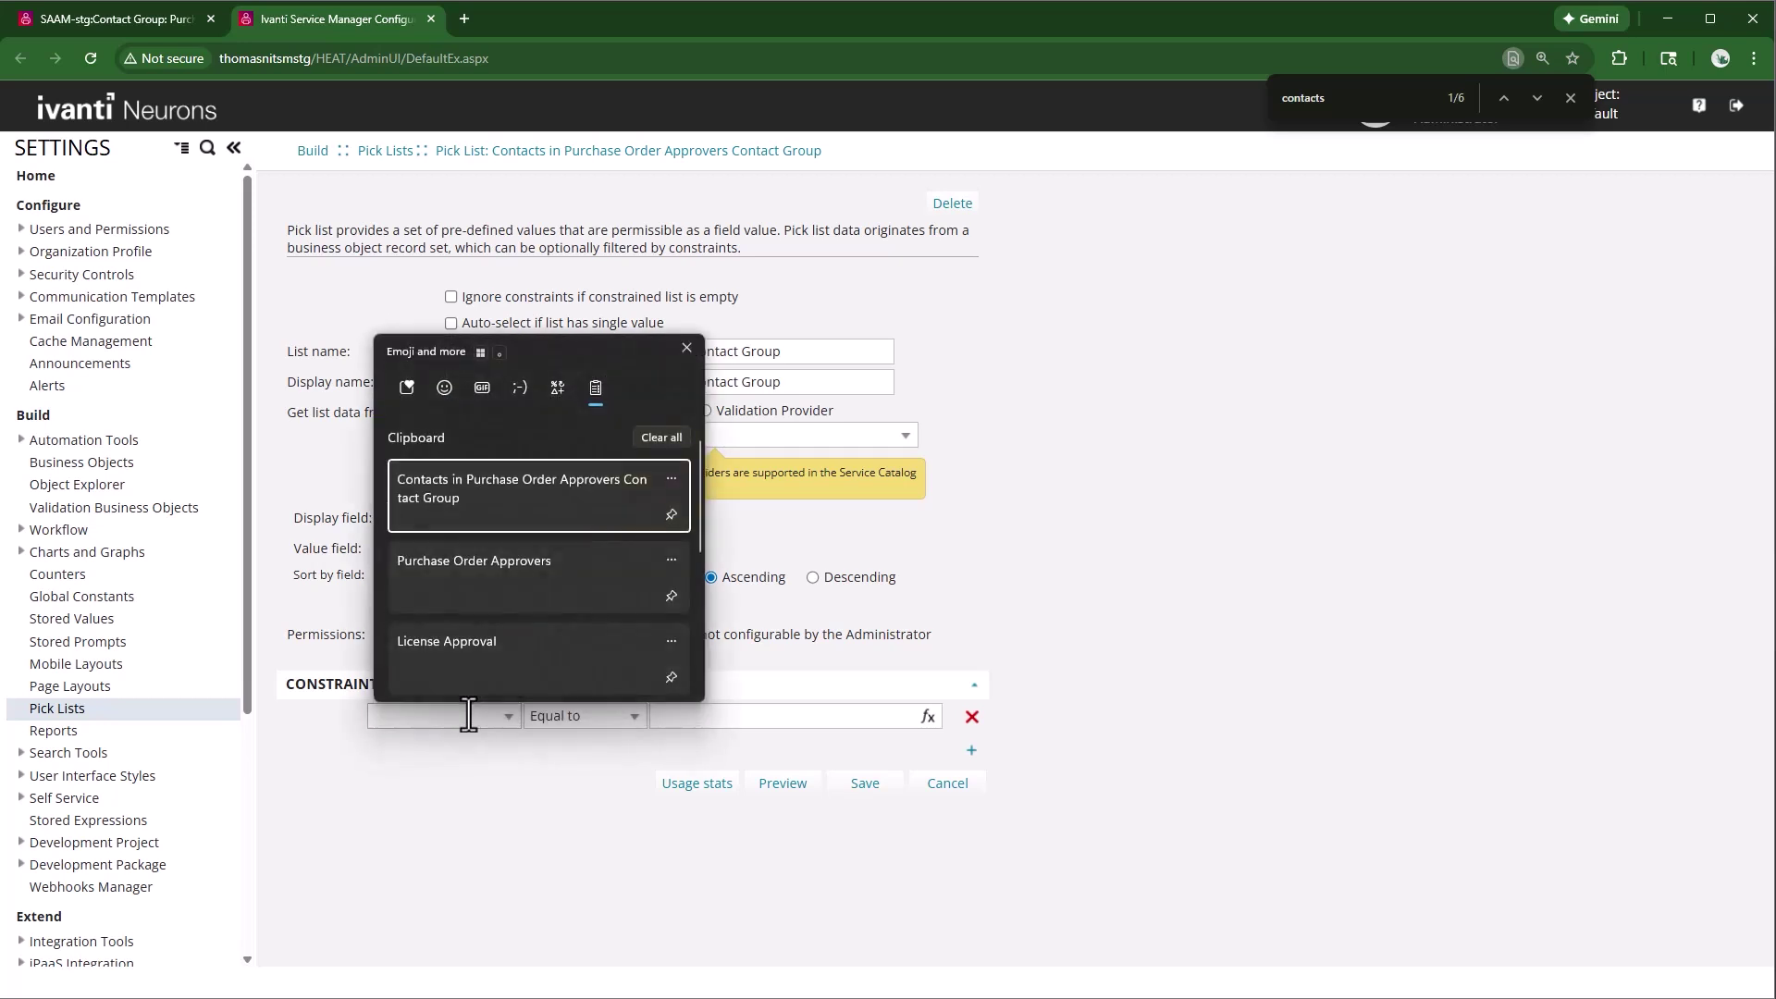
scroll(566, 622, "down", 2)
left_click(509, 610)
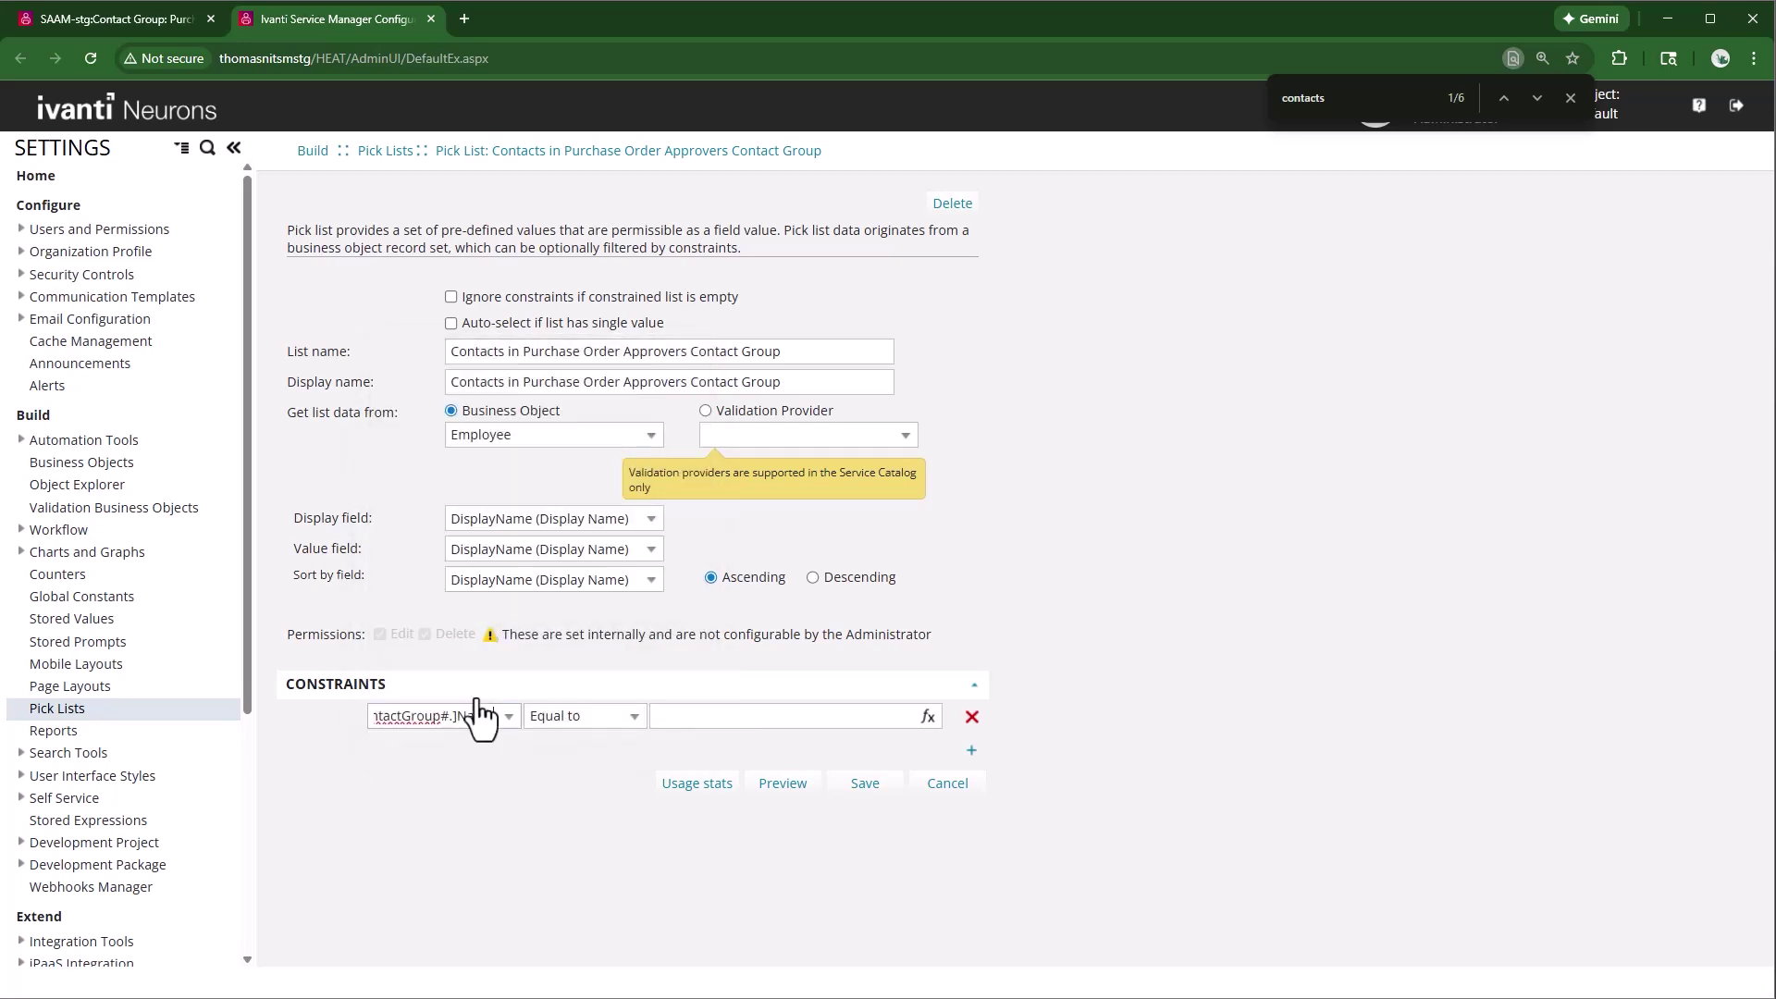
left_click_drag(395, 718, 381, 721)
left_click(378, 722)
left_click(371, 721)
left_click_drag(375, 720, 491, 728)
left_click(458, 720)
left_click(493, 723)
Step: Set the constraint value to Purchase Order Approvers from the clipboard history and save the pick list
left_click(706, 718)
key("super+v")
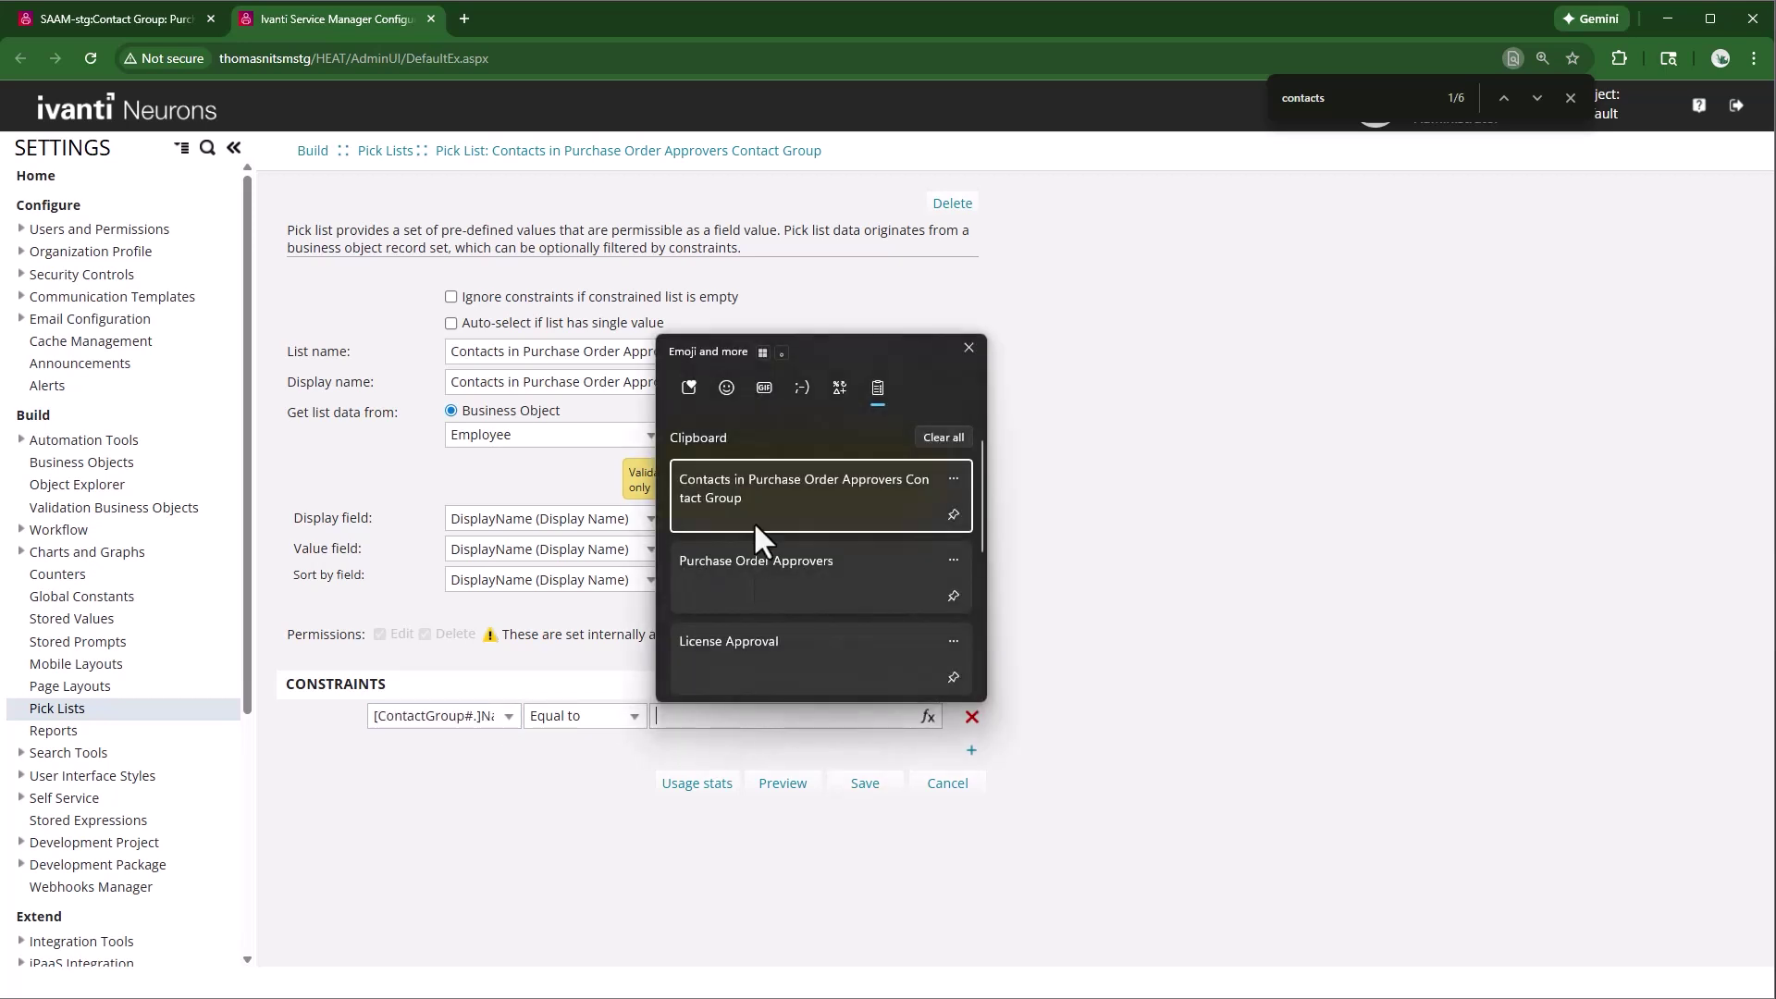
left_click(777, 576)
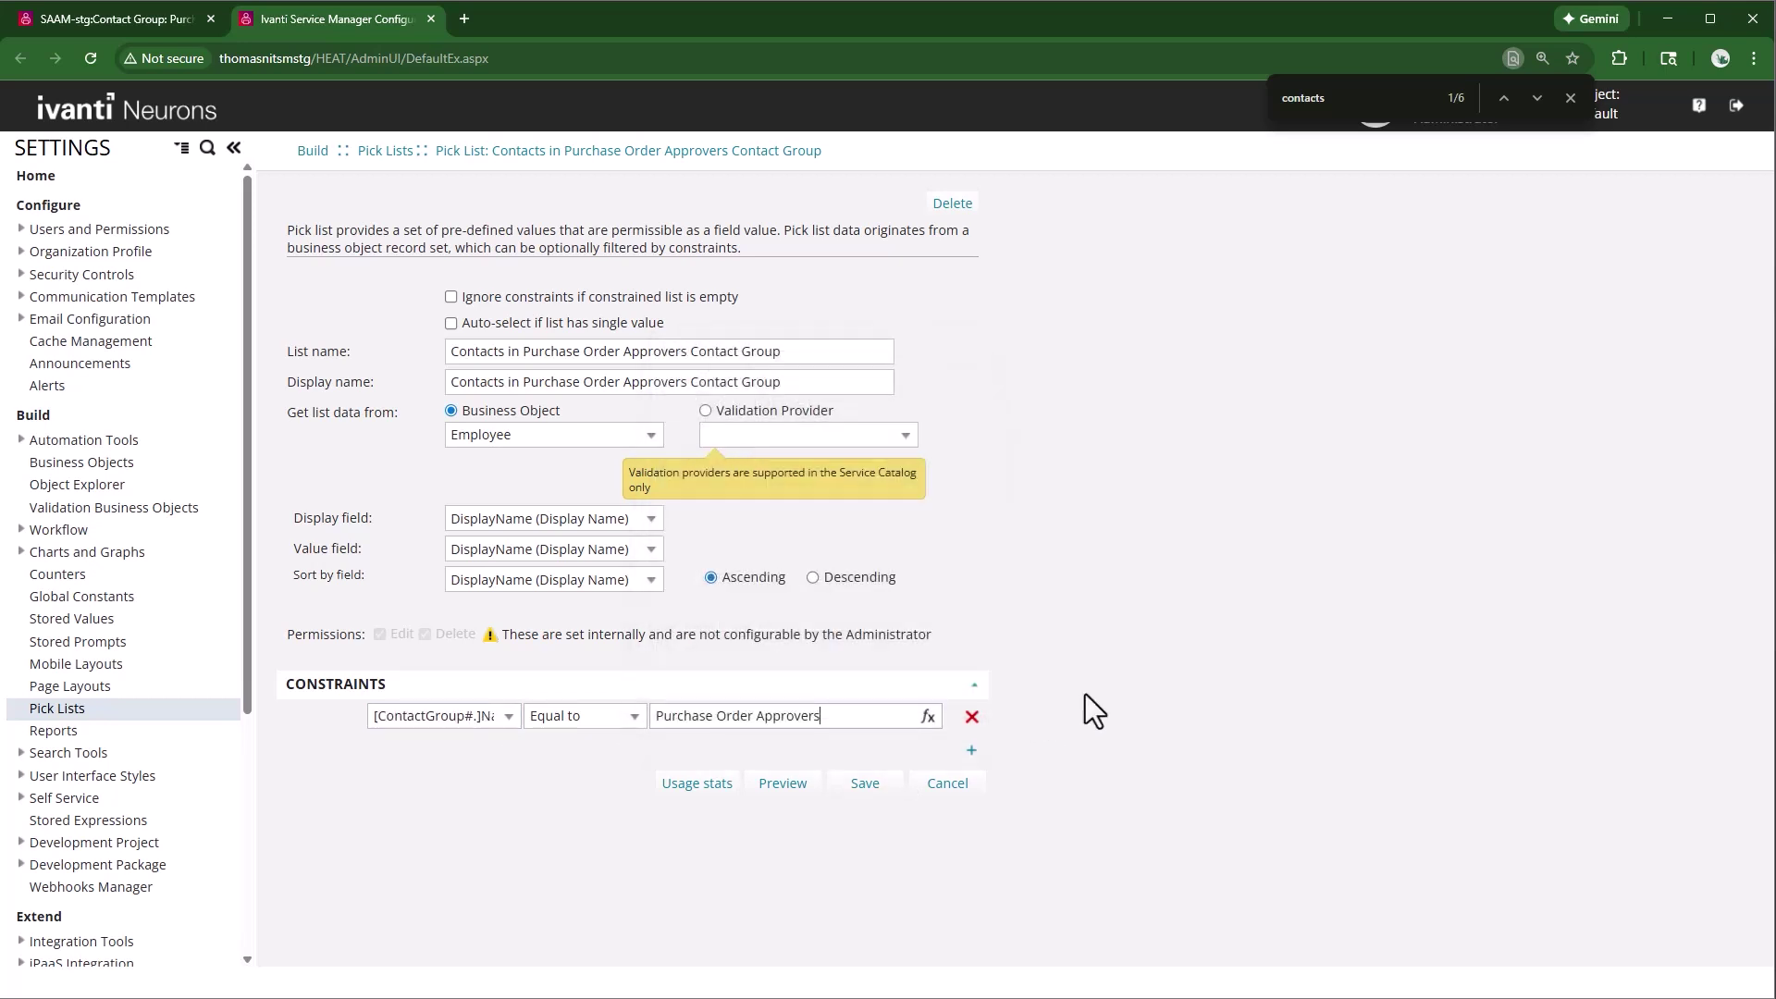
left_click(861, 788)
Step: Preview the pick list's values and compare them with the members of the Purchase Order Approvers contact group
left_click(782, 783)
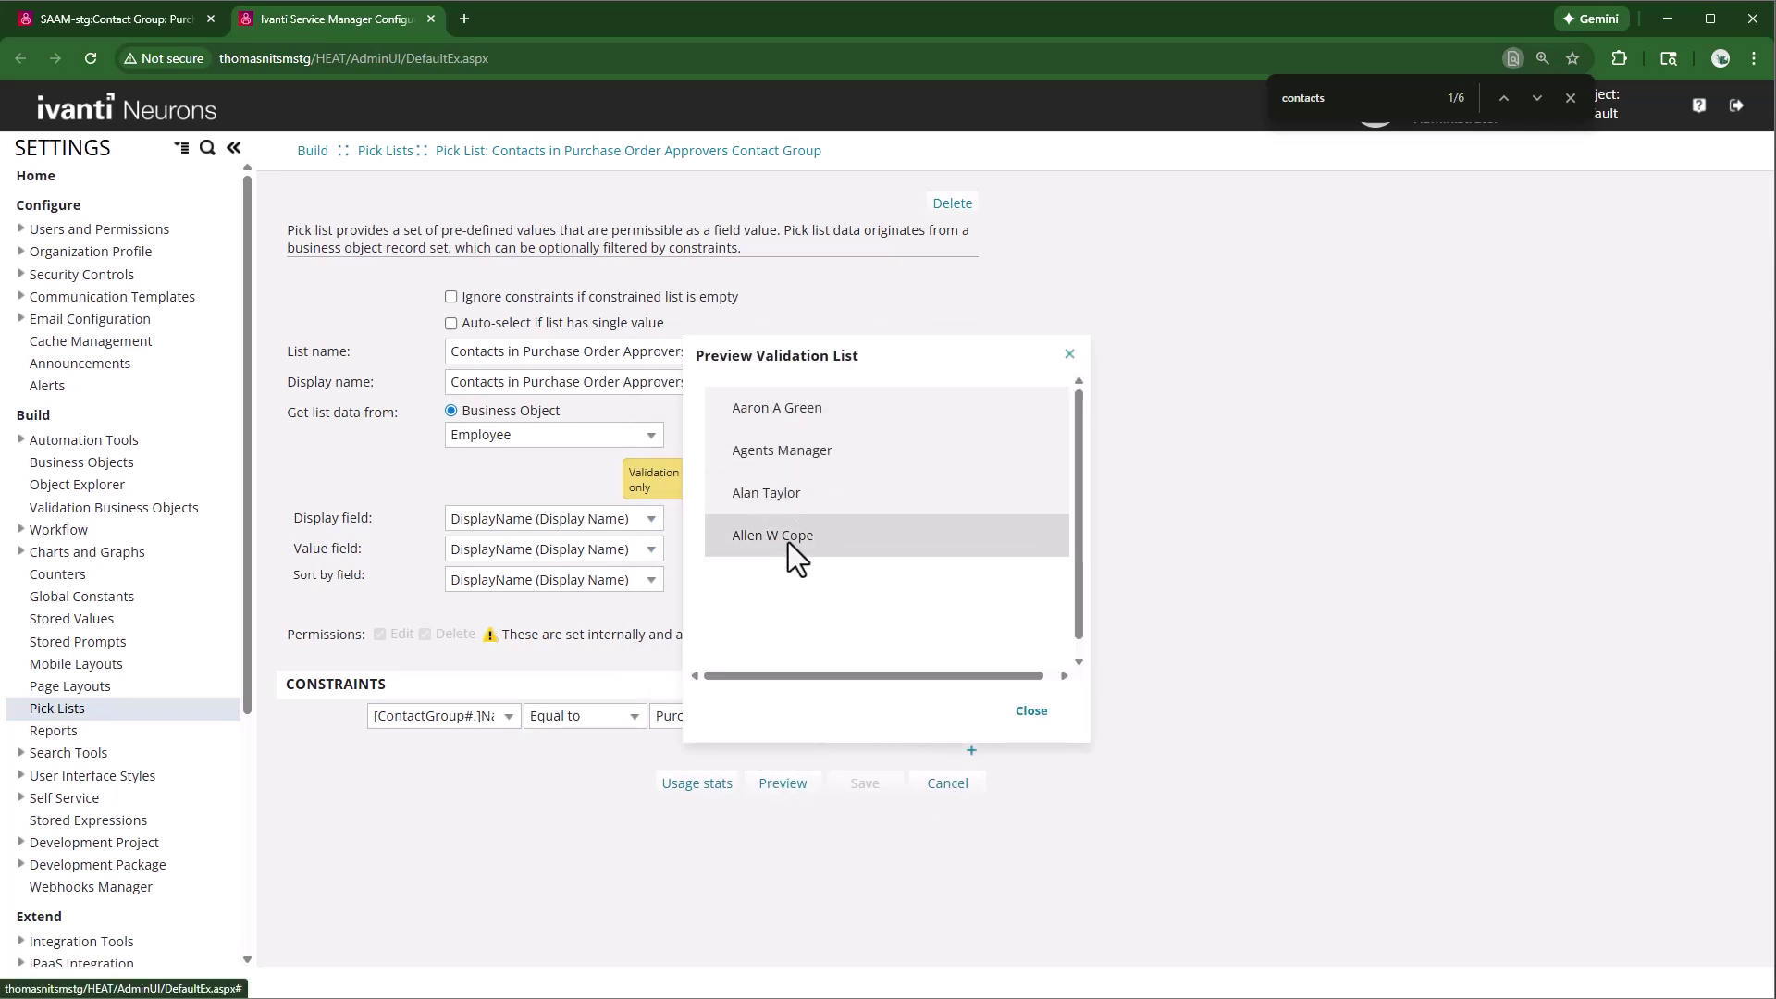
left_click(174, 32)
scroll(204, 750, "down", 1)
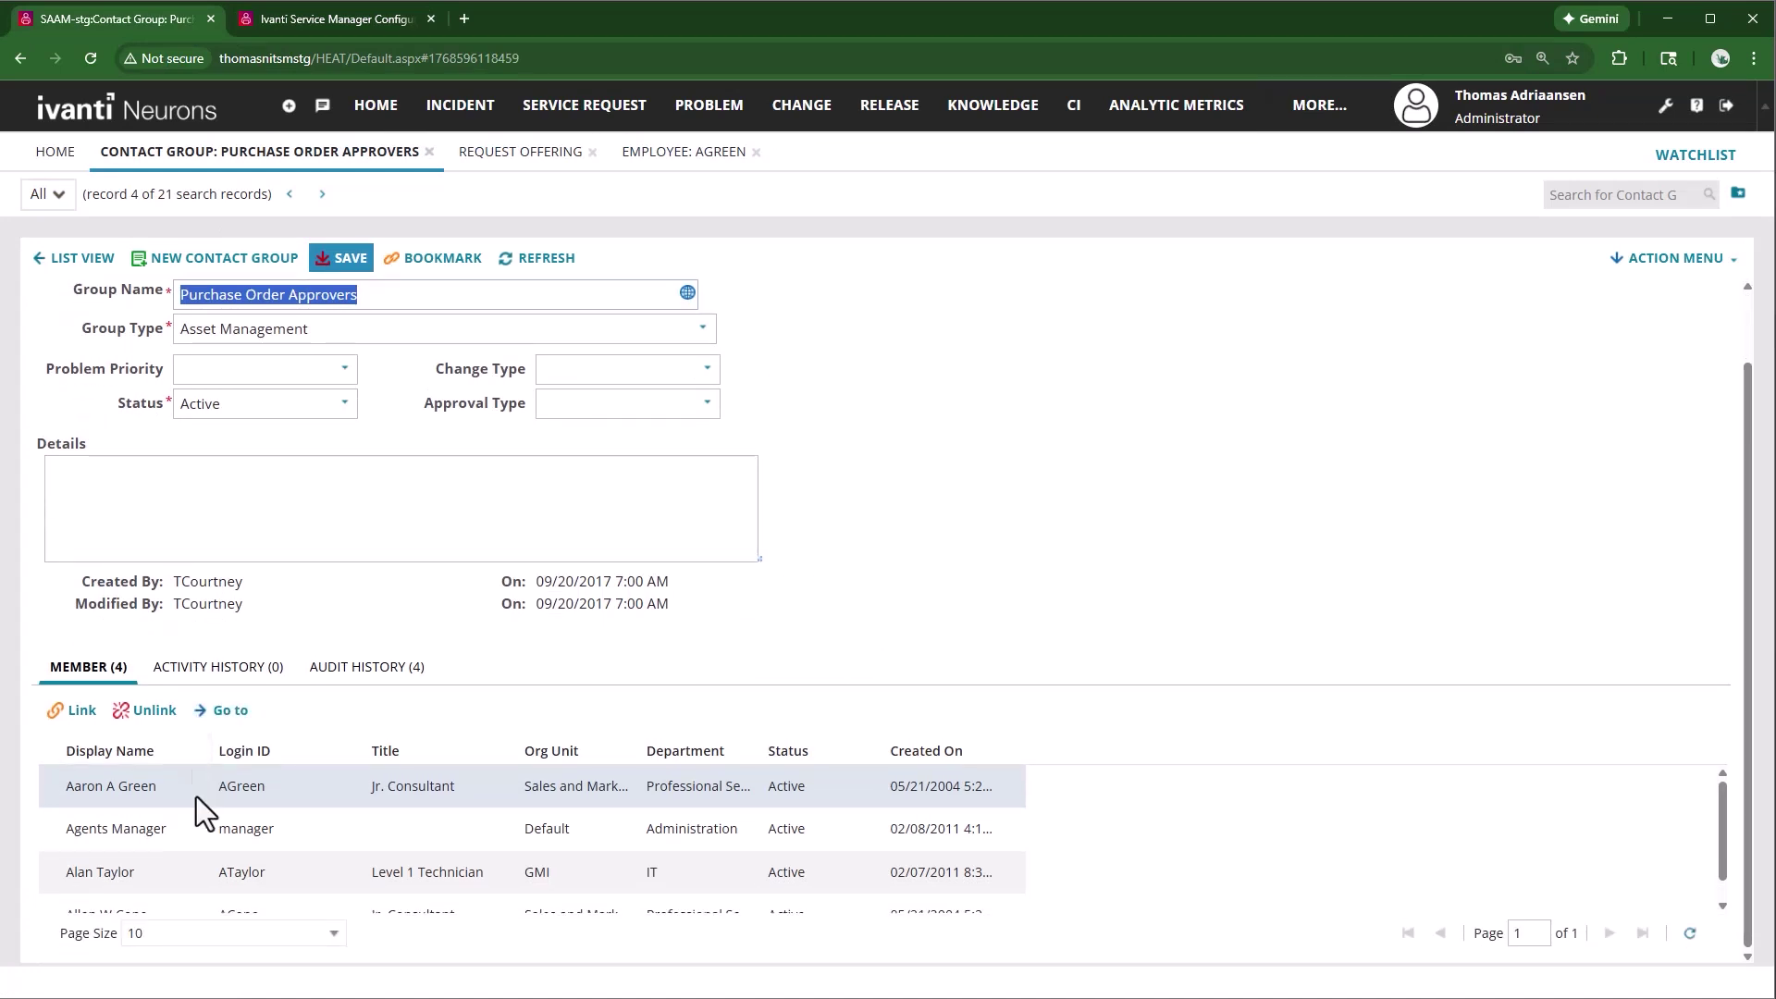
scroll(257, 527, "up", 1)
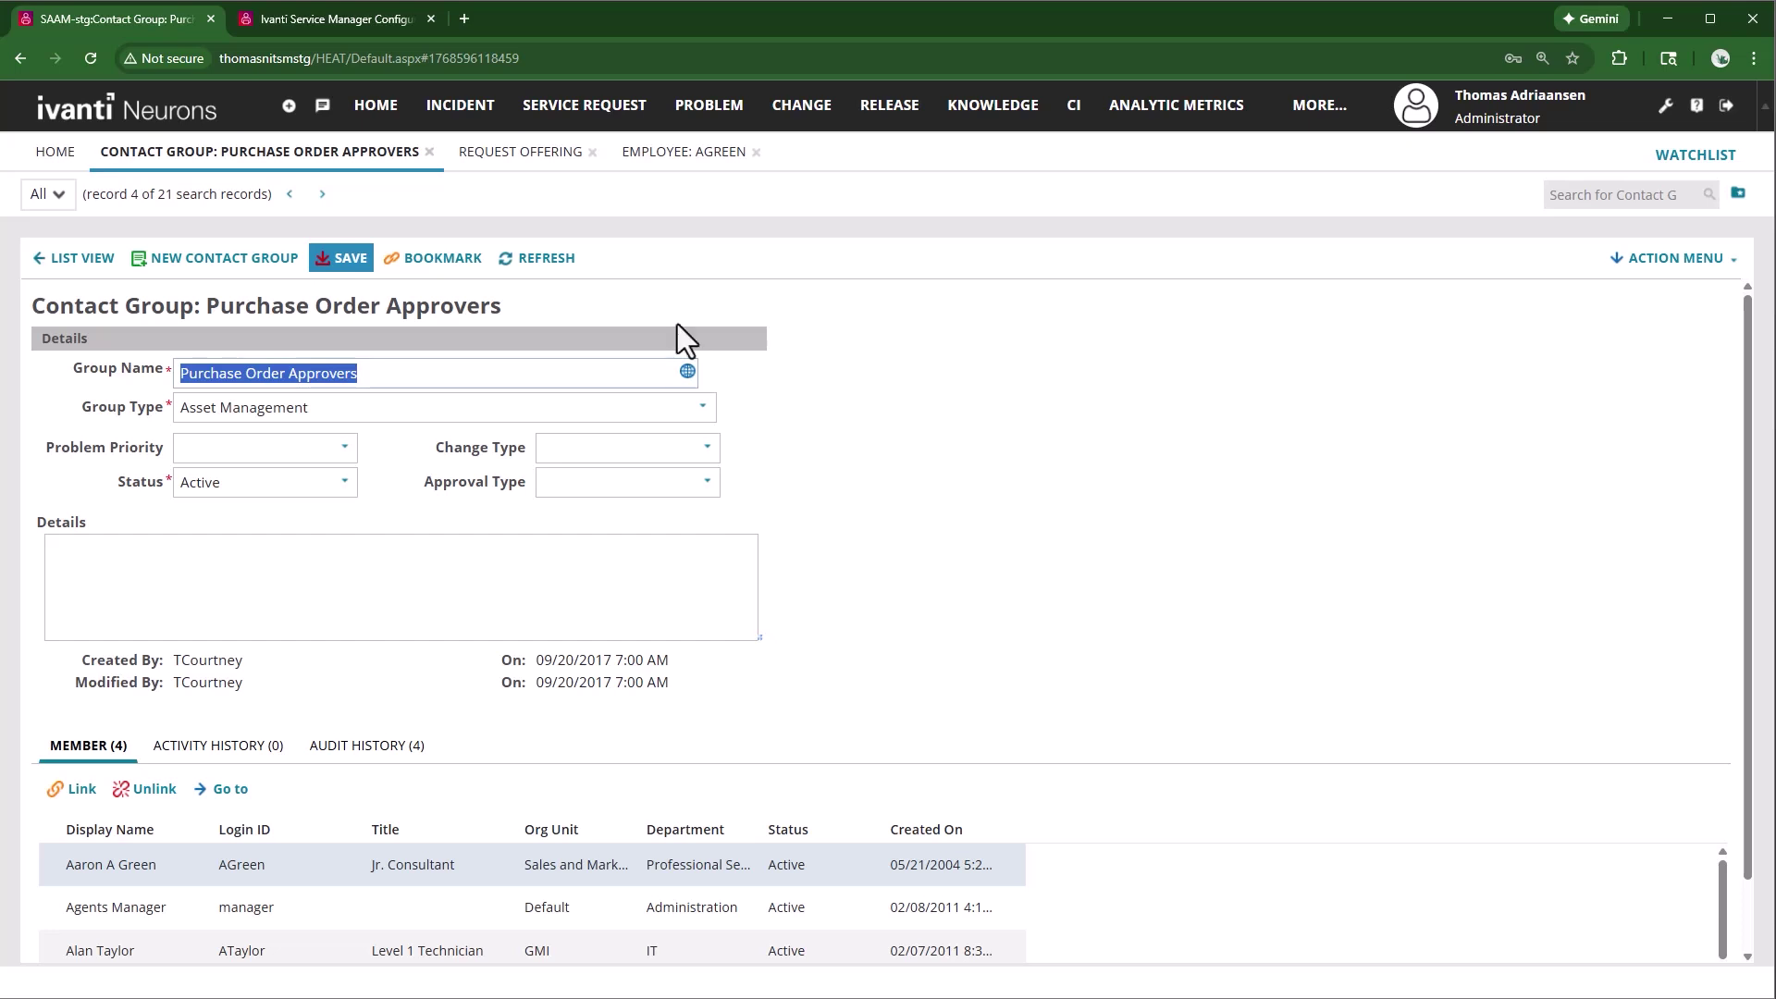
Step: Open the request form design of the Computer Request from Product Catalog request offering
left_click(482, 159)
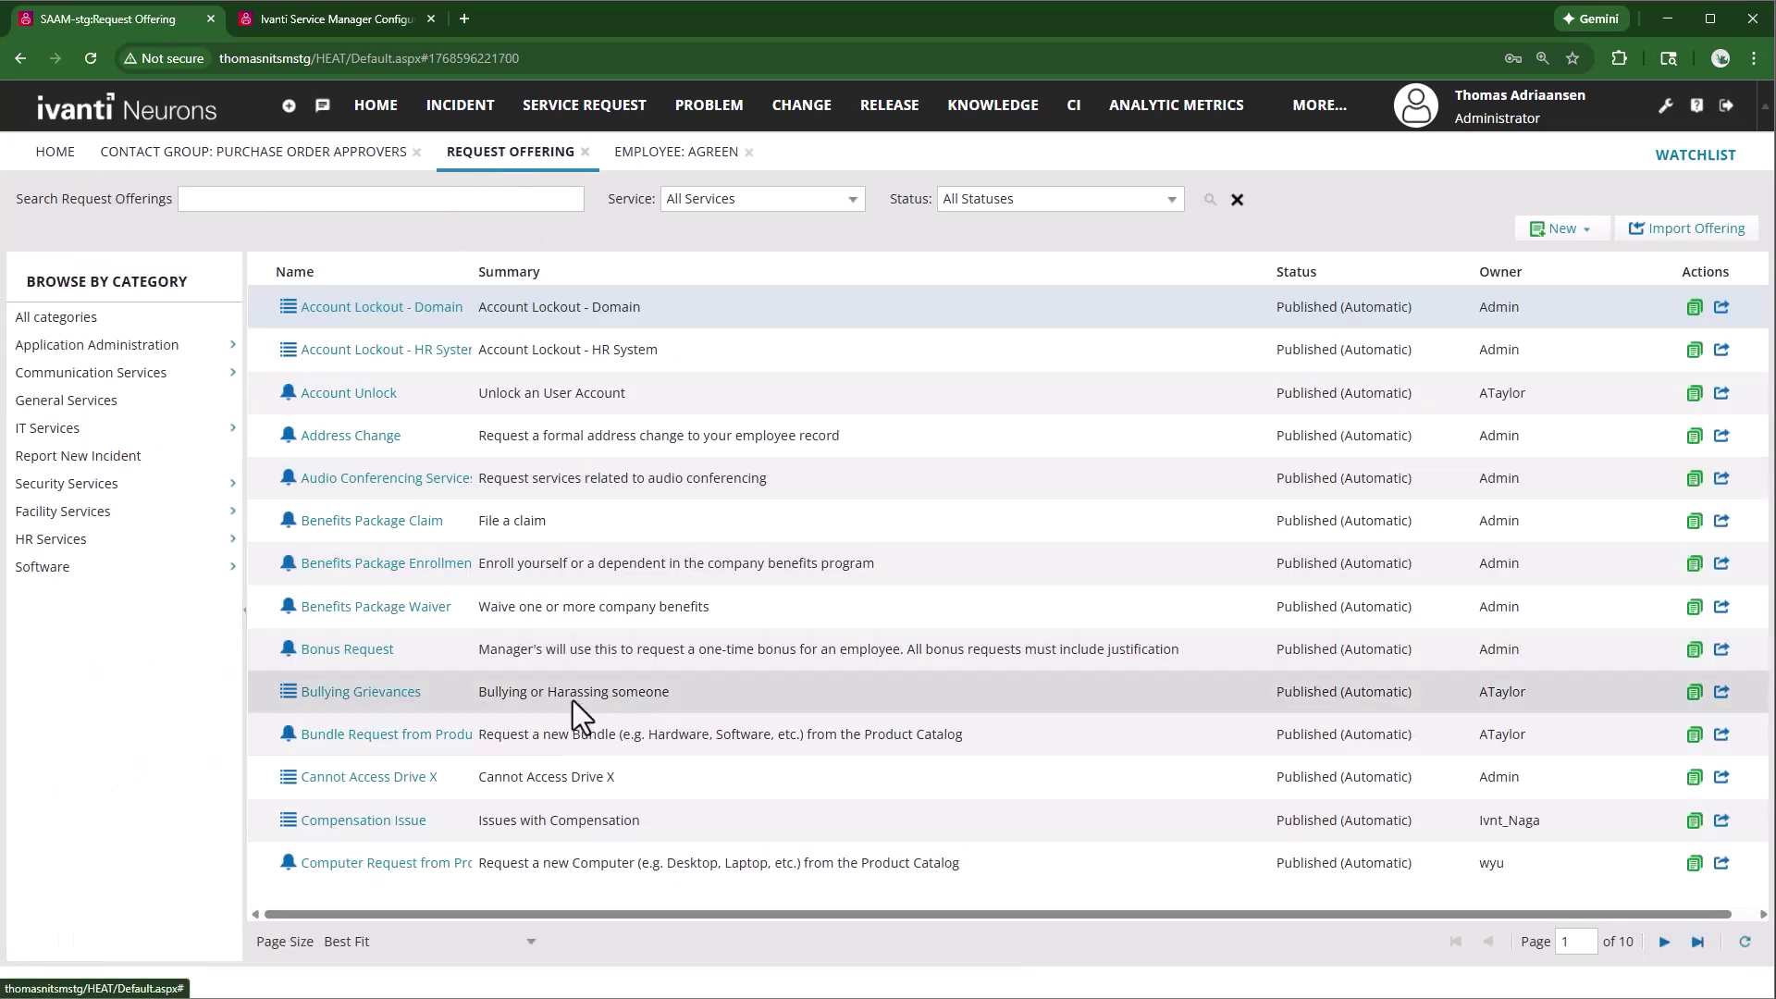
left_click(381, 884)
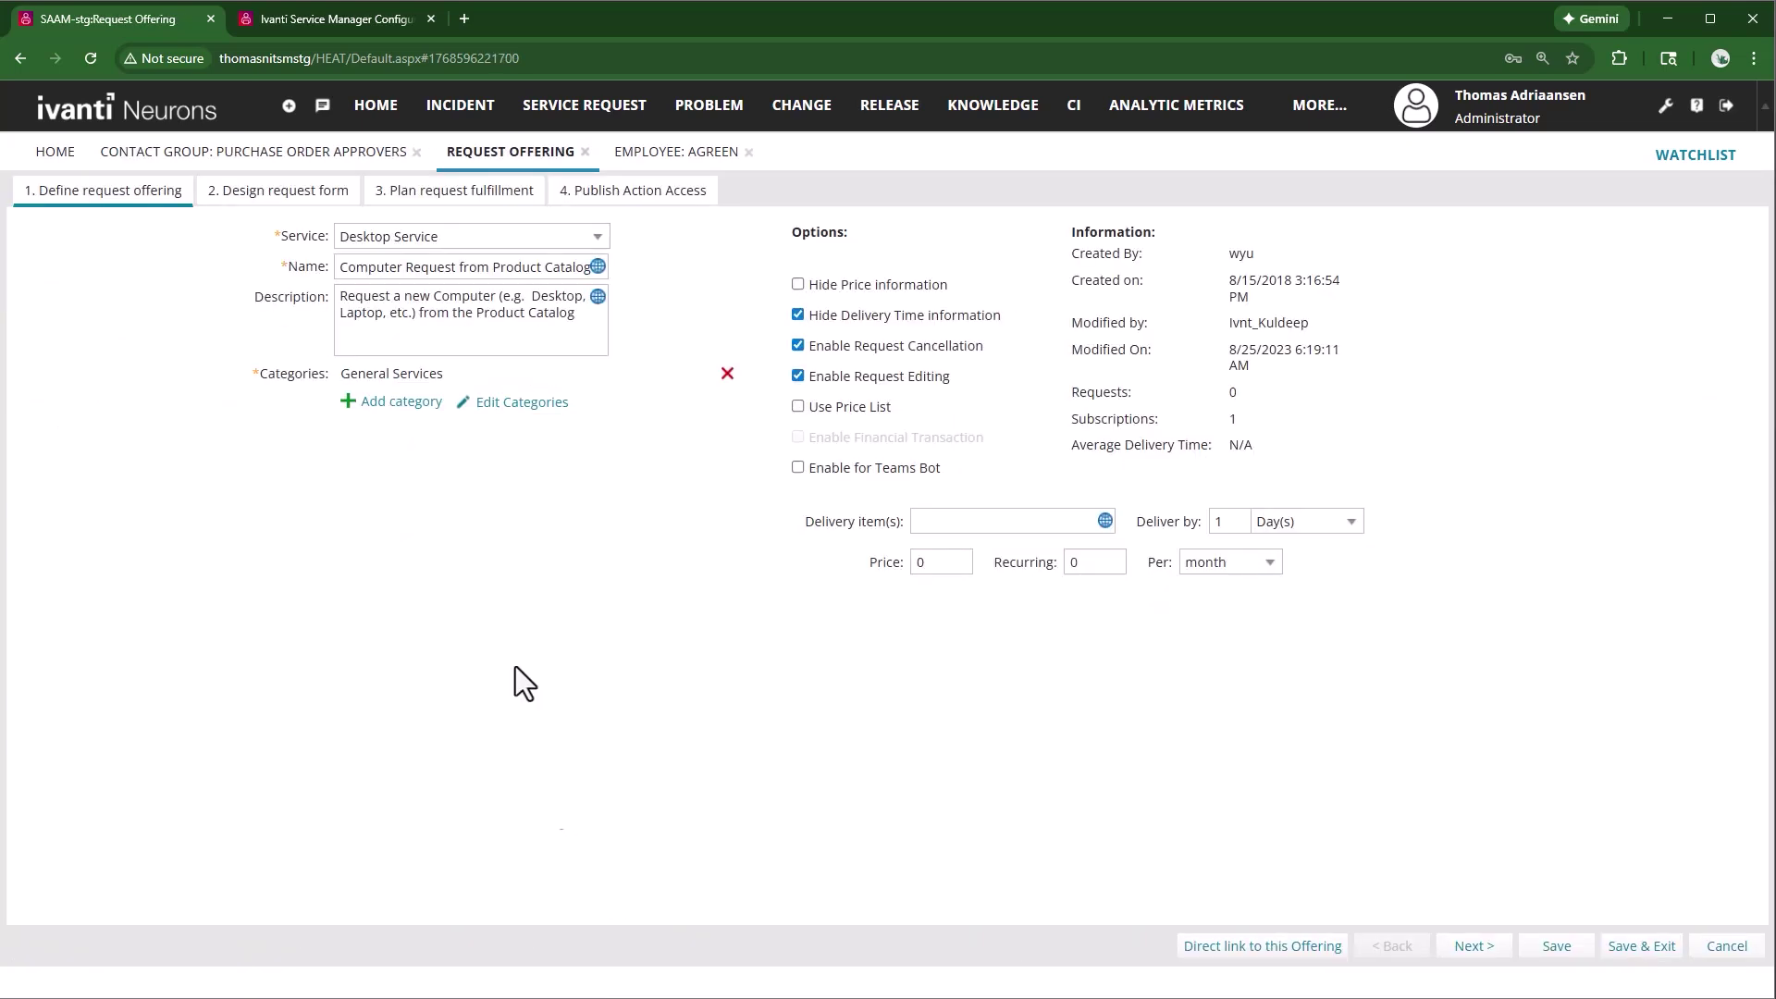
left_click(277, 192)
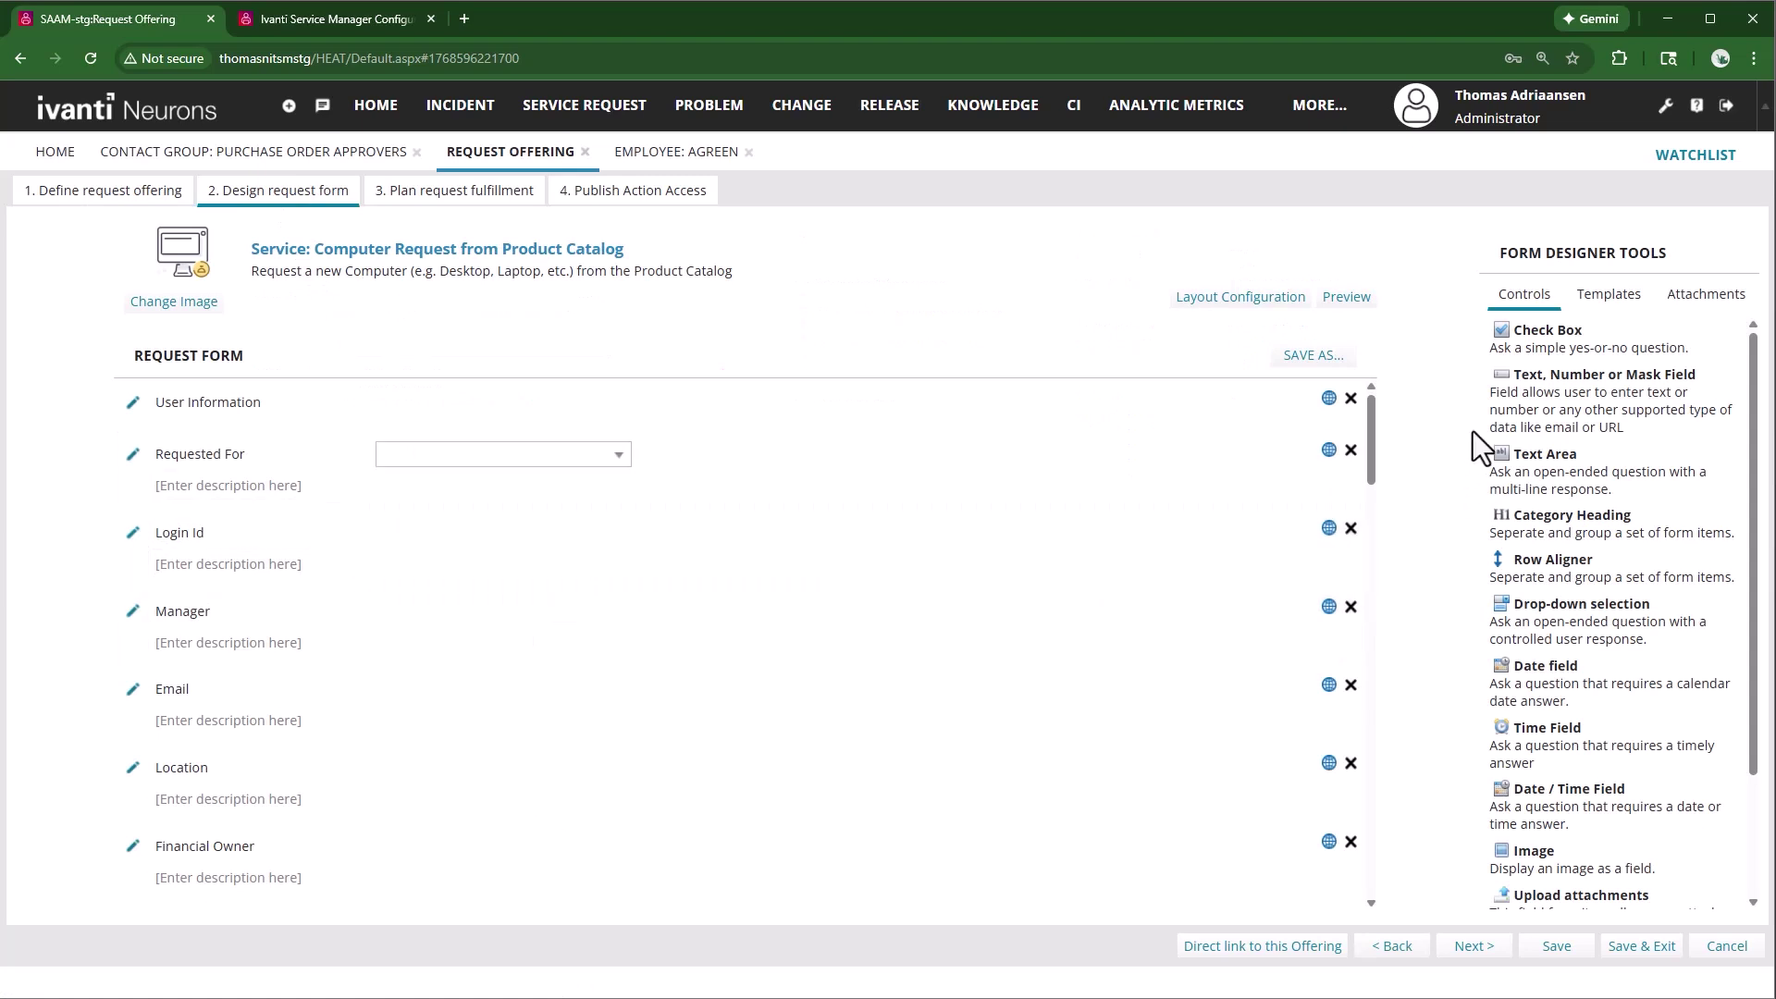
left_click_drag(1578, 630, 324, 460)
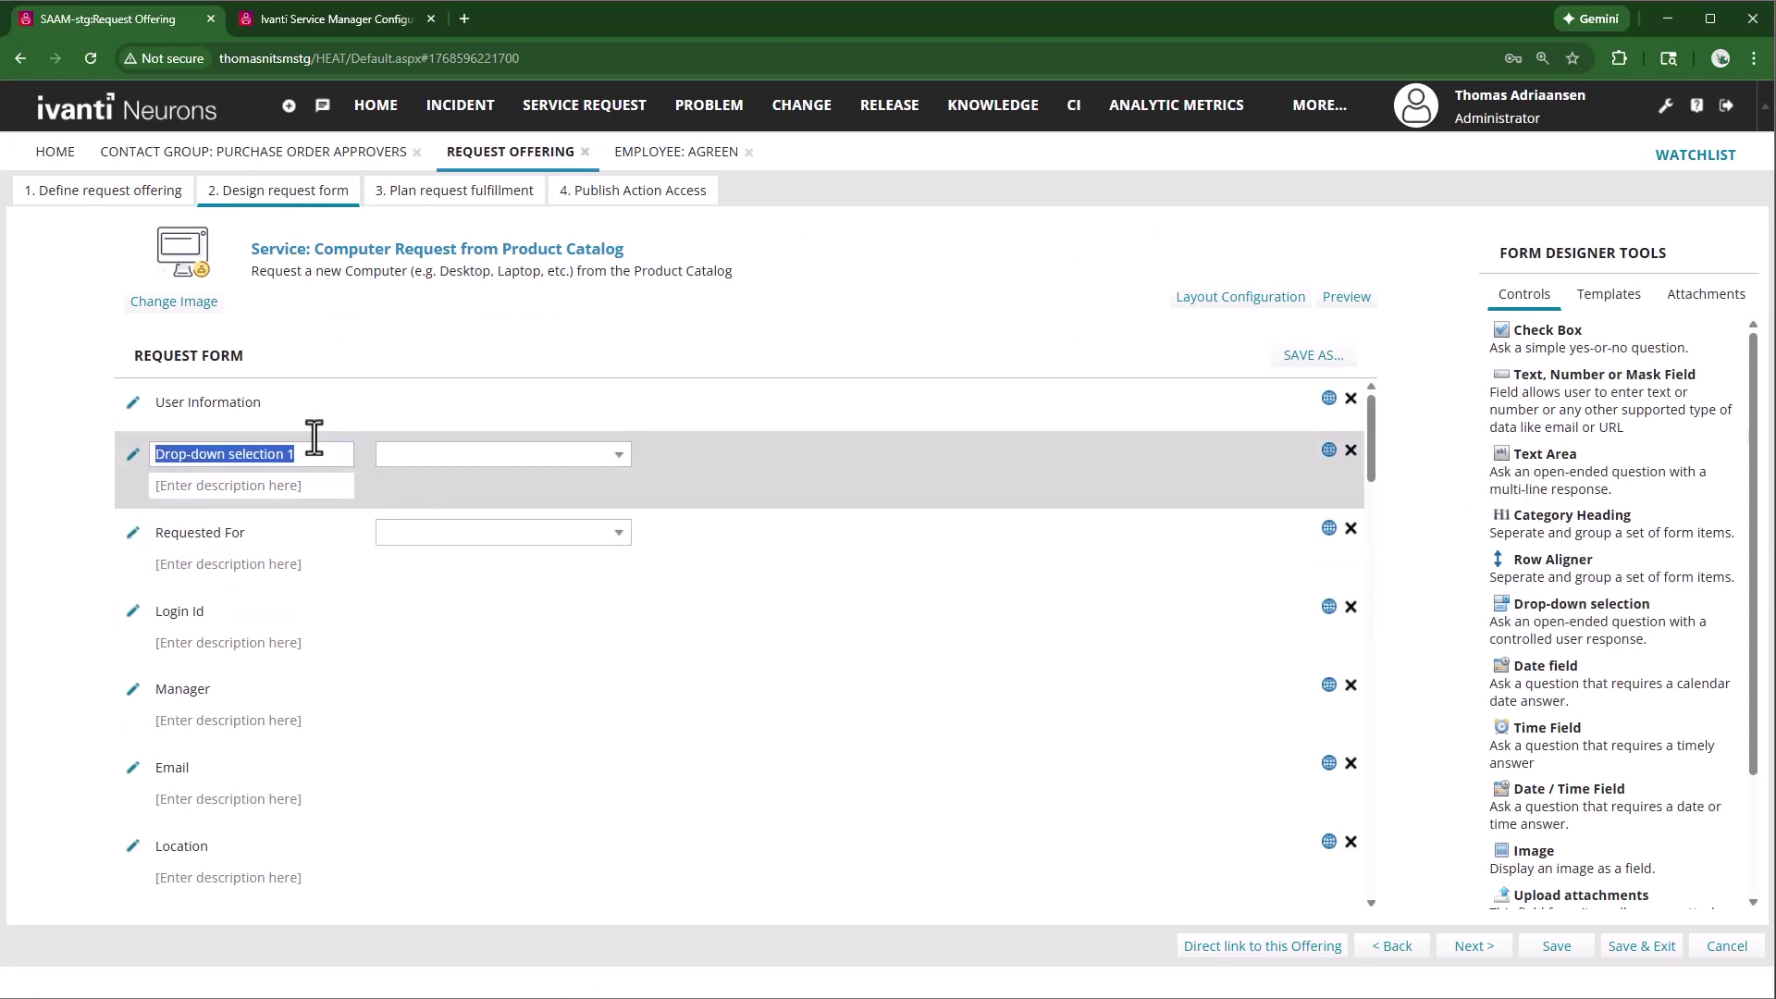
type("Whoo")
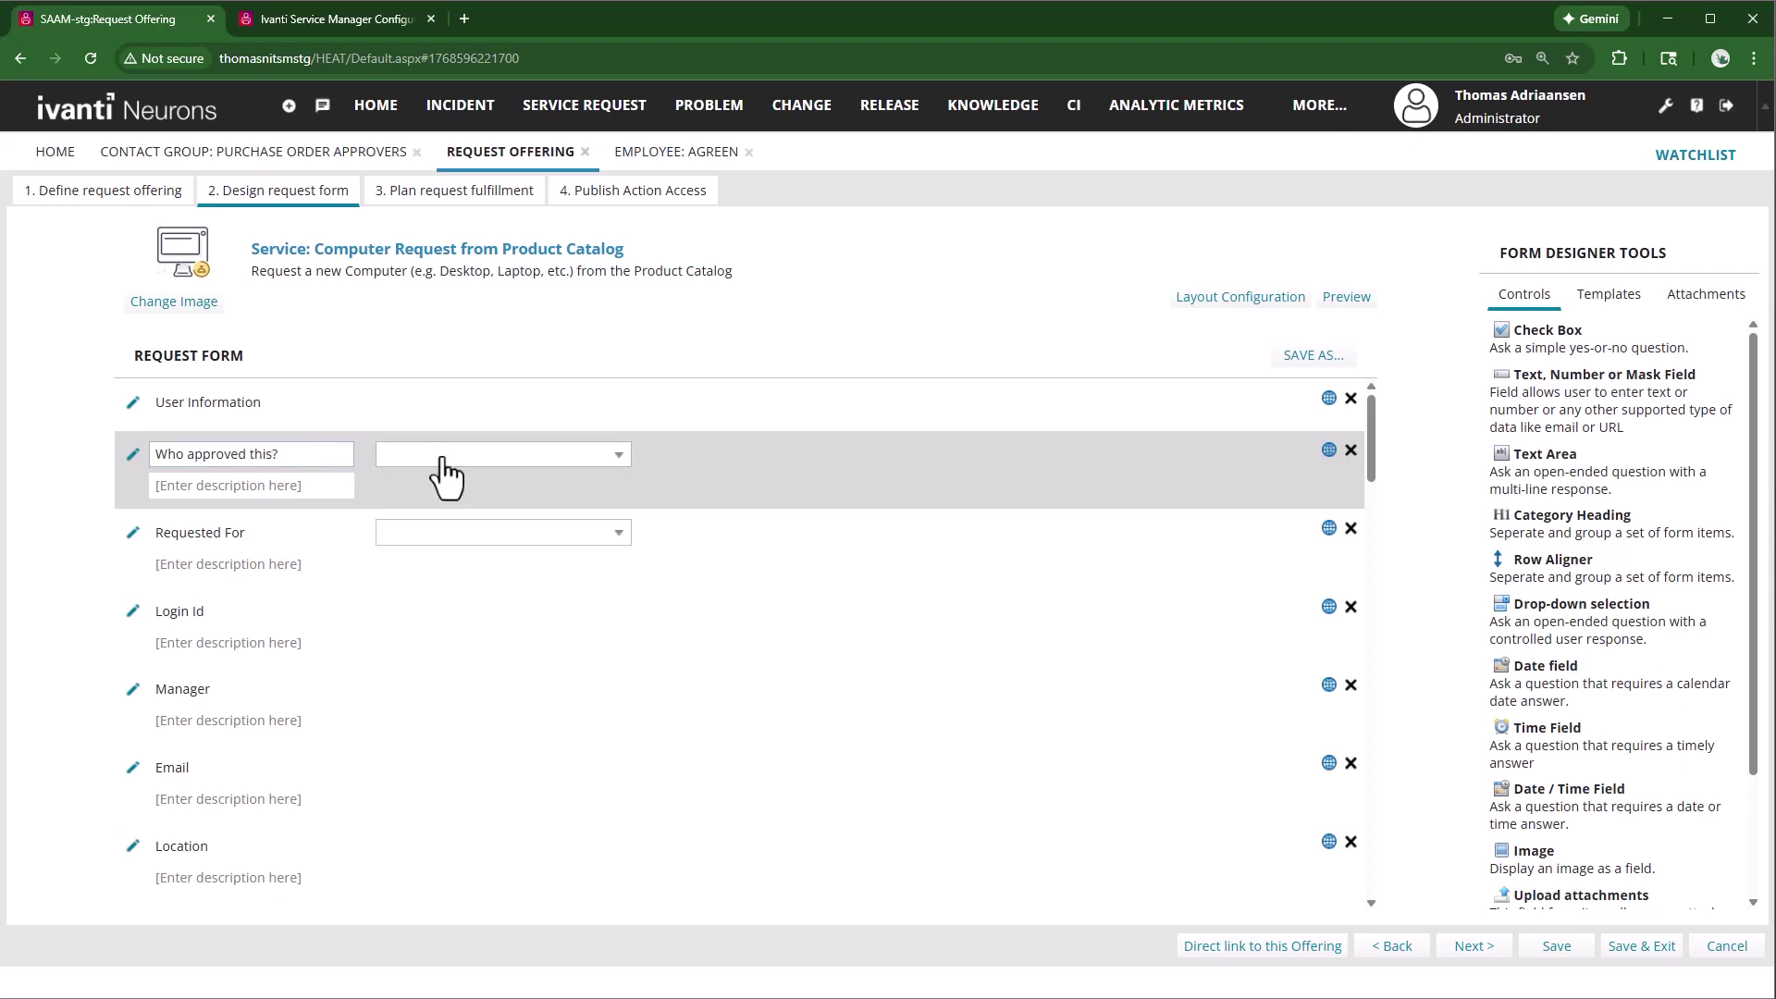
left_click(133, 455)
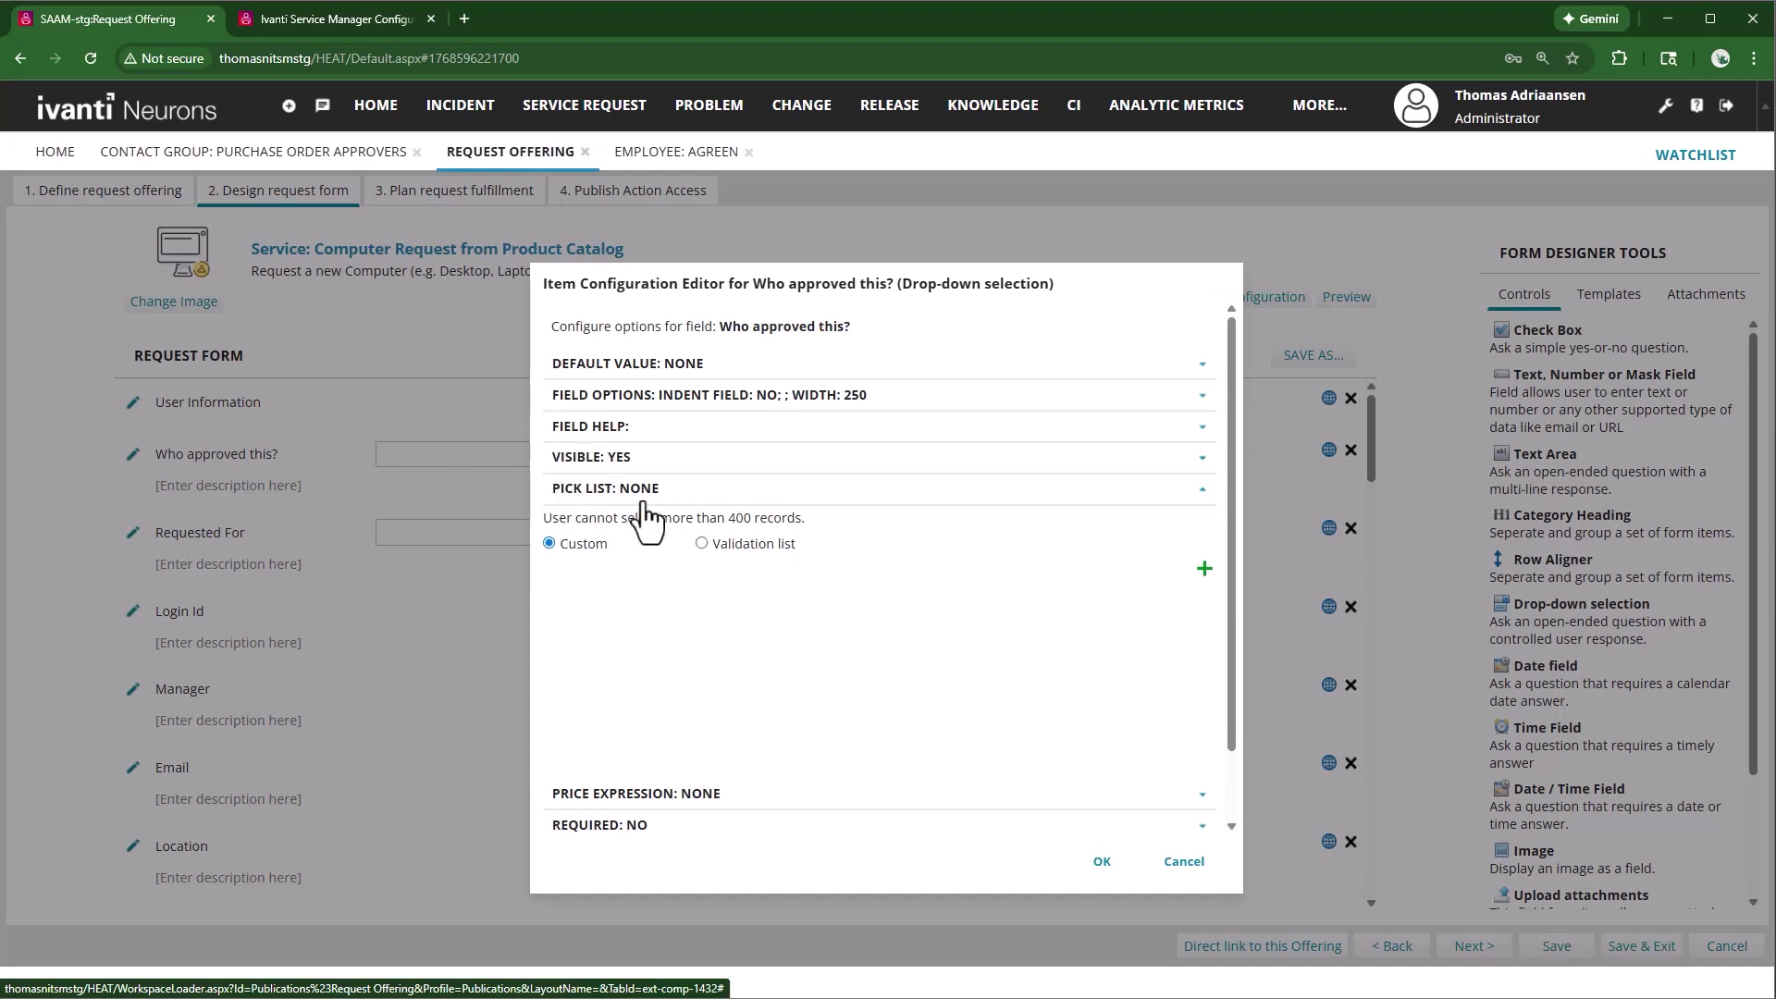
left_click(702, 546)
type("Contacts in Contact Store")
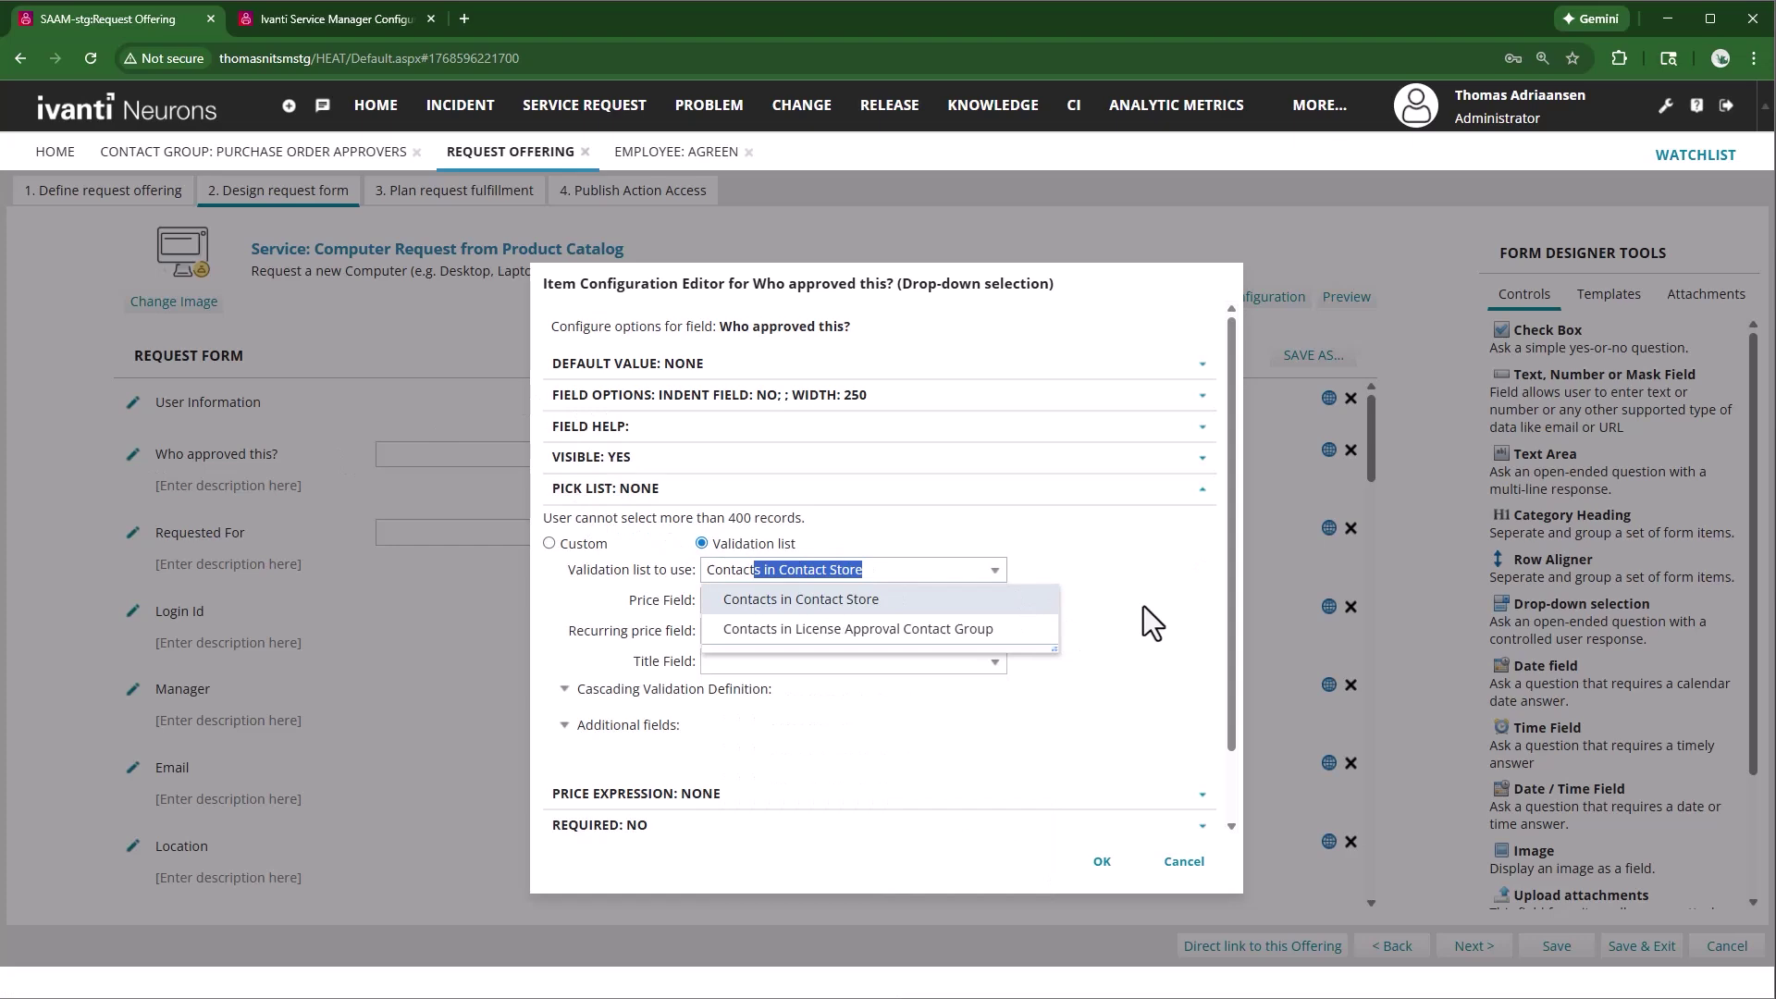
key("Return")
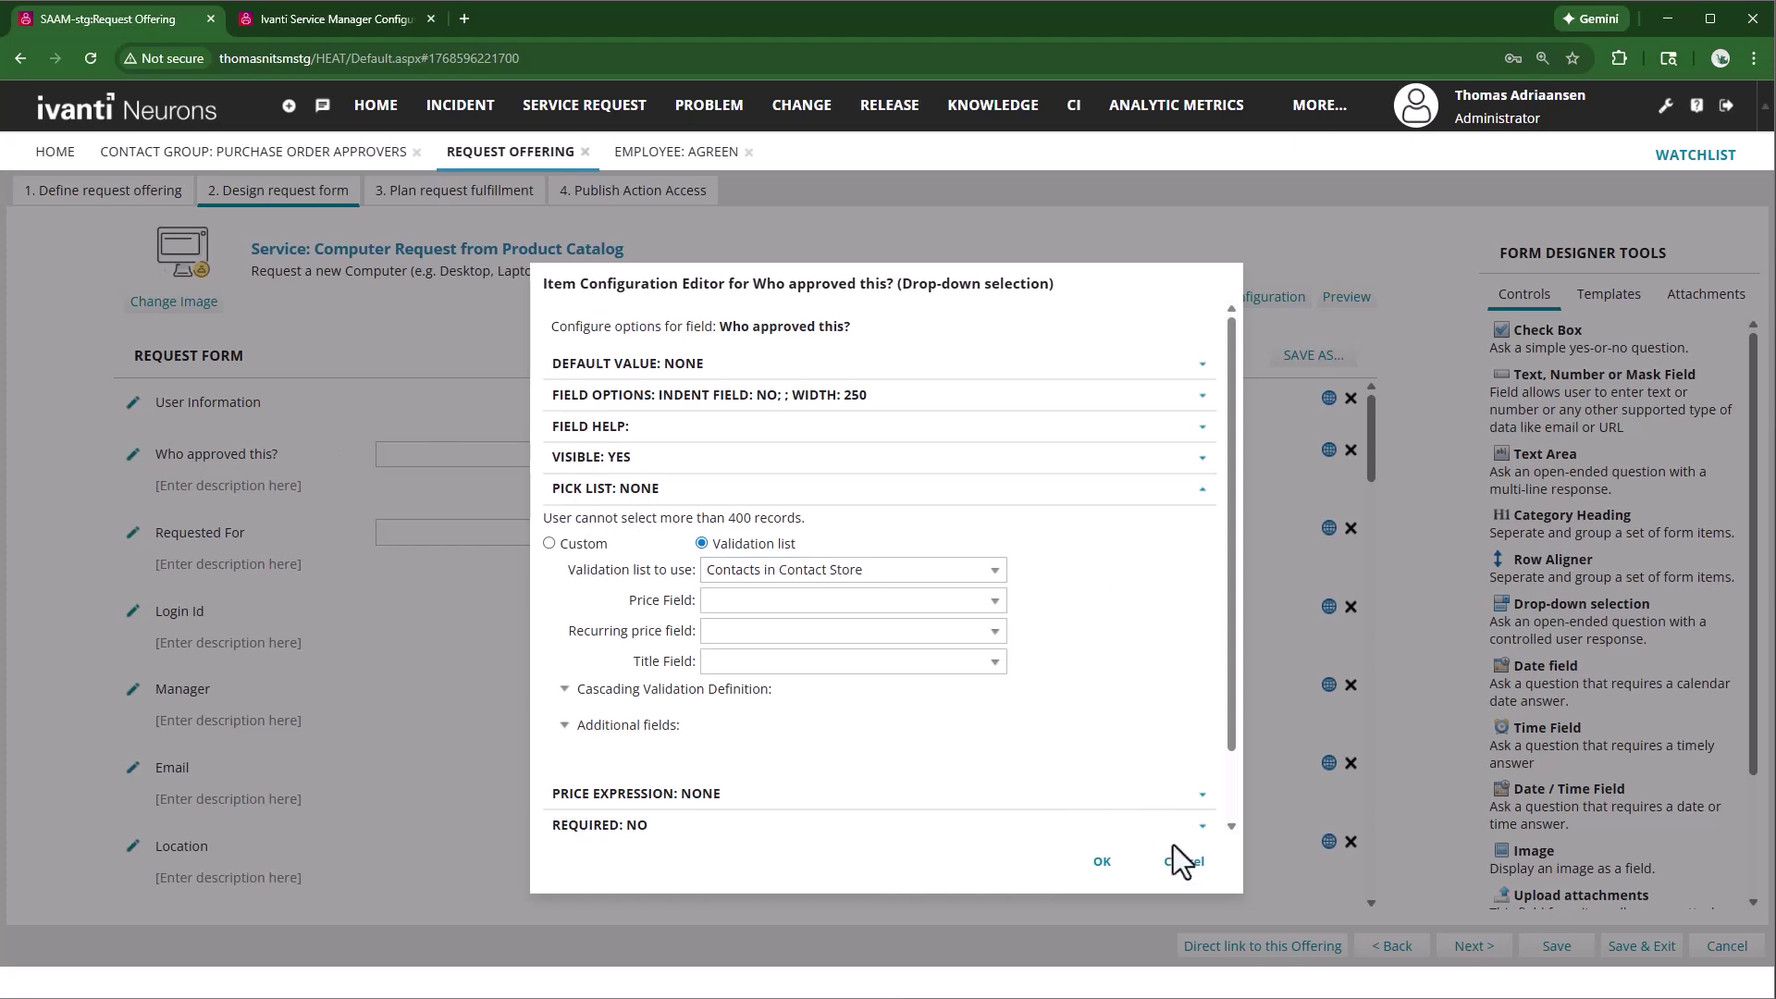
left_click(1183, 860)
Step: Reload the application and reopen the request form design of the Computer Request from Product Catalog offering
left_click(93, 60)
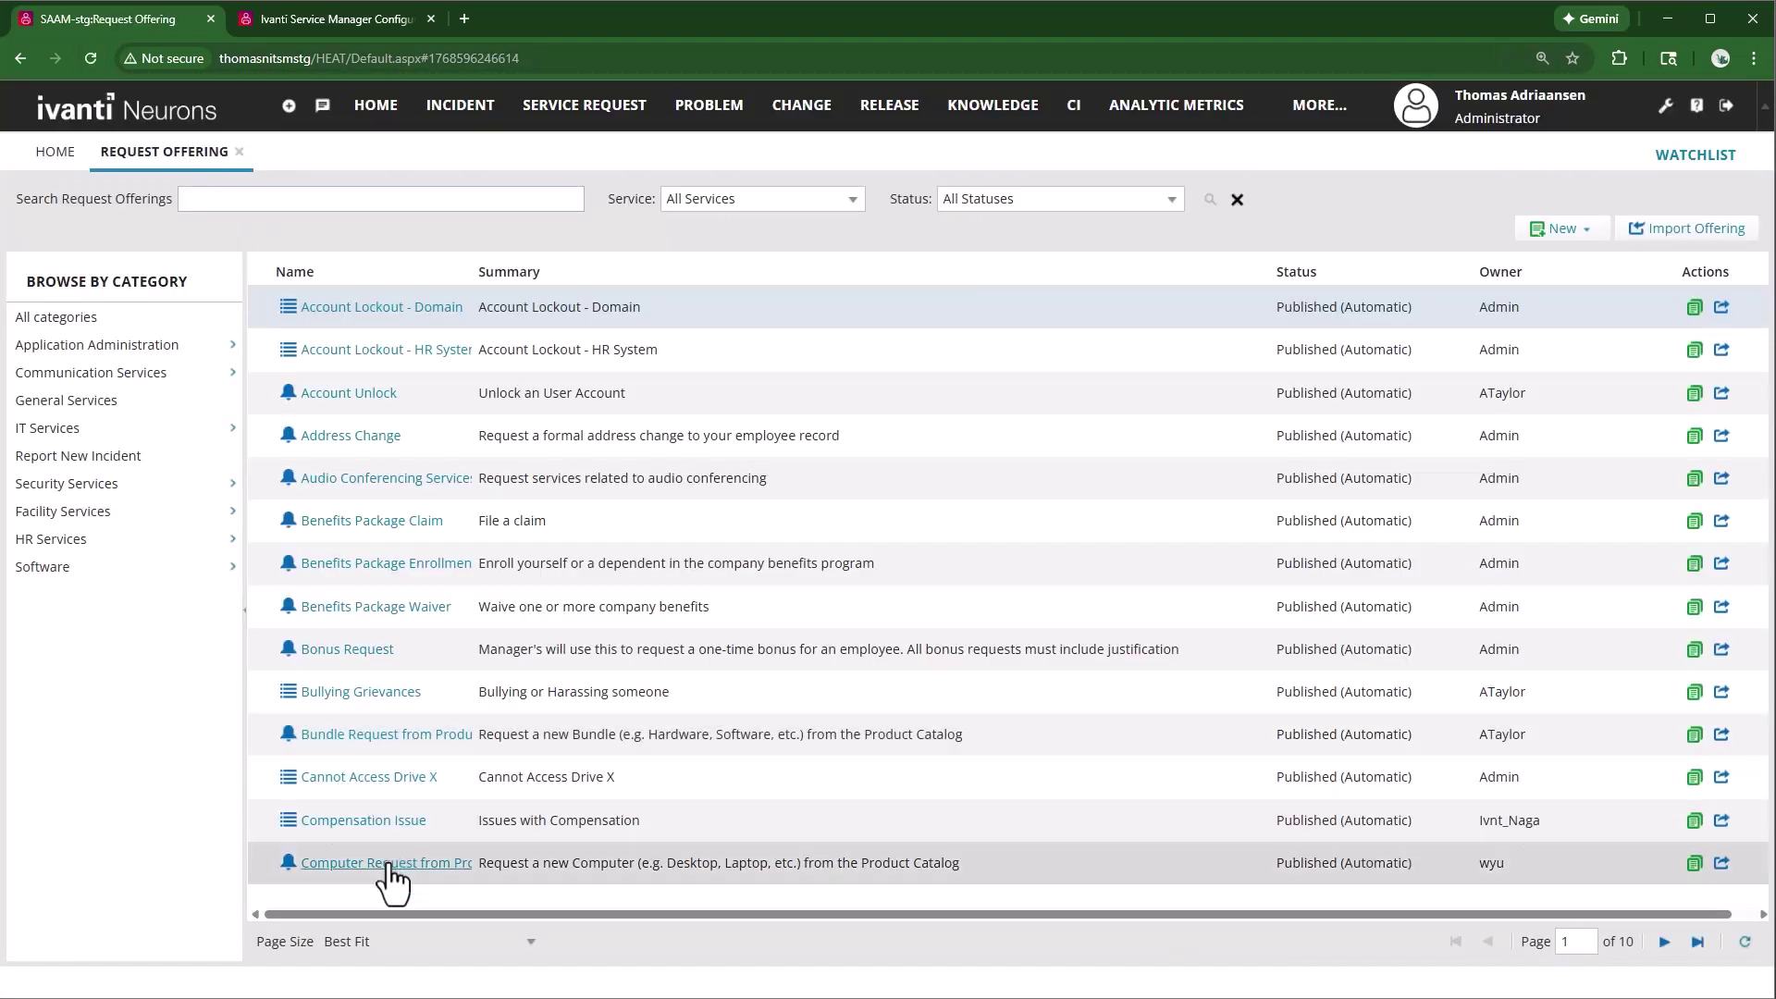
left_click(393, 862)
left_click(282, 194)
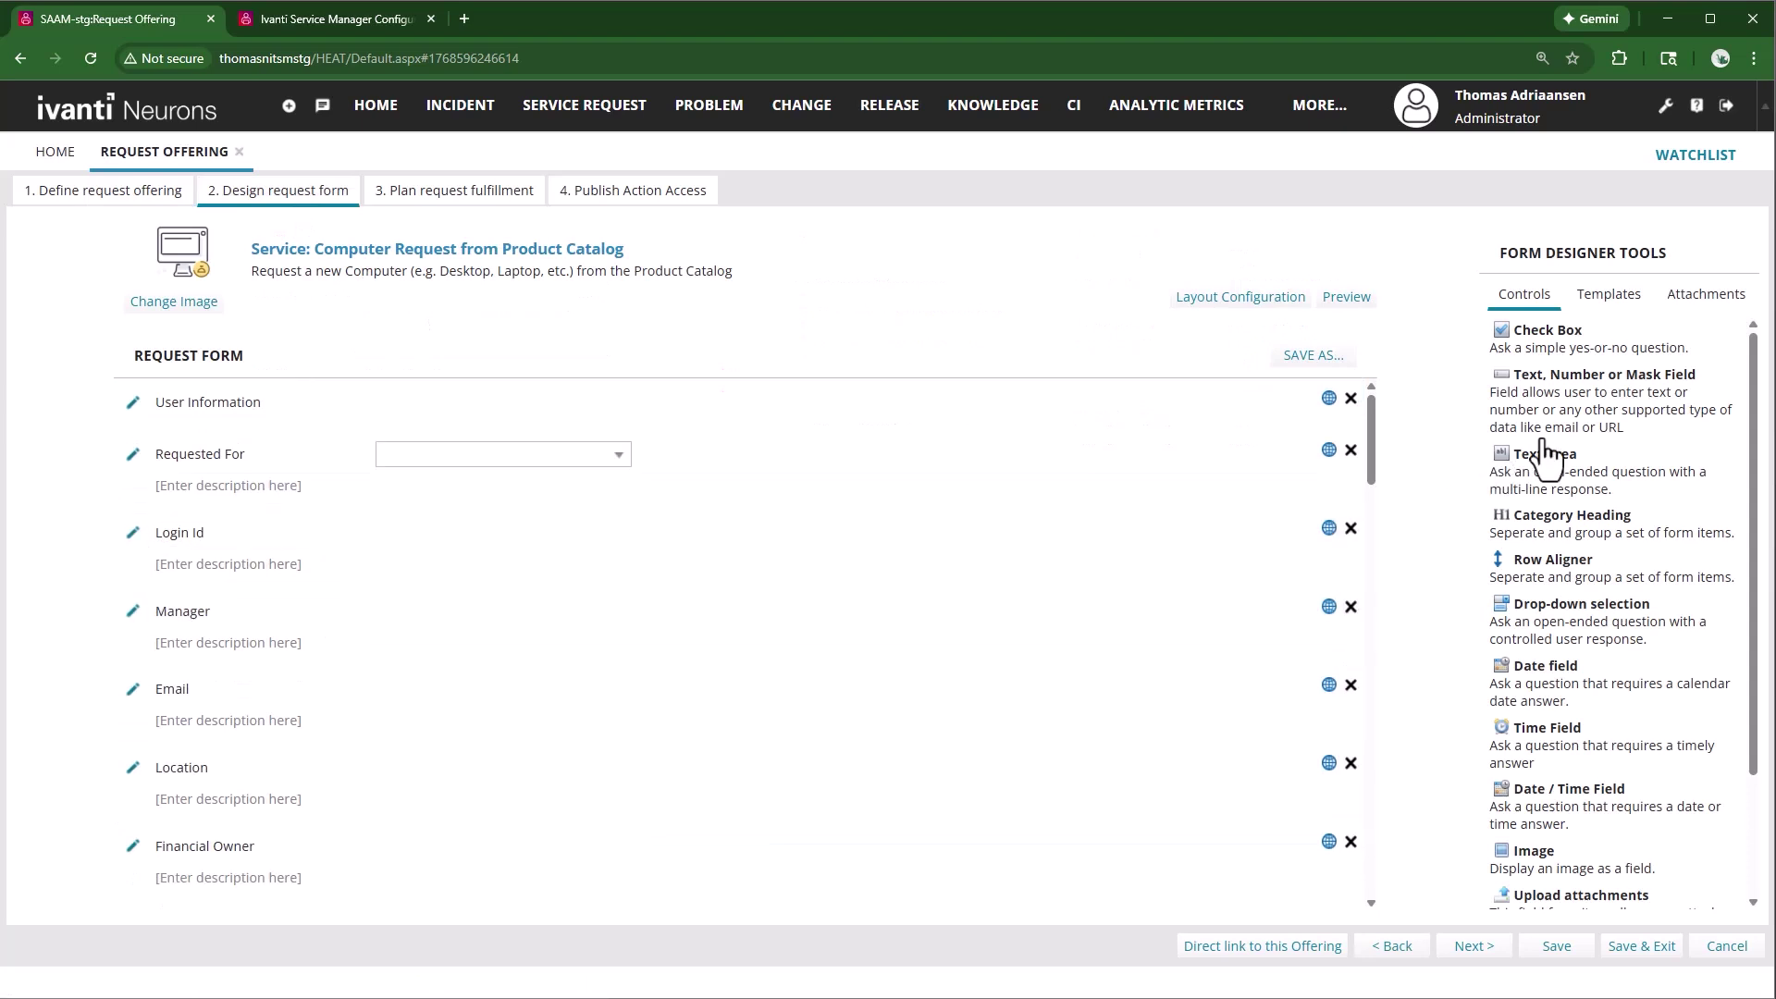
Step: Add a drop-down selection labelled "Who approved this?" between User Information and Requested For on the request form
left_click_drag(1563, 615, 472, 424)
type("Who ")
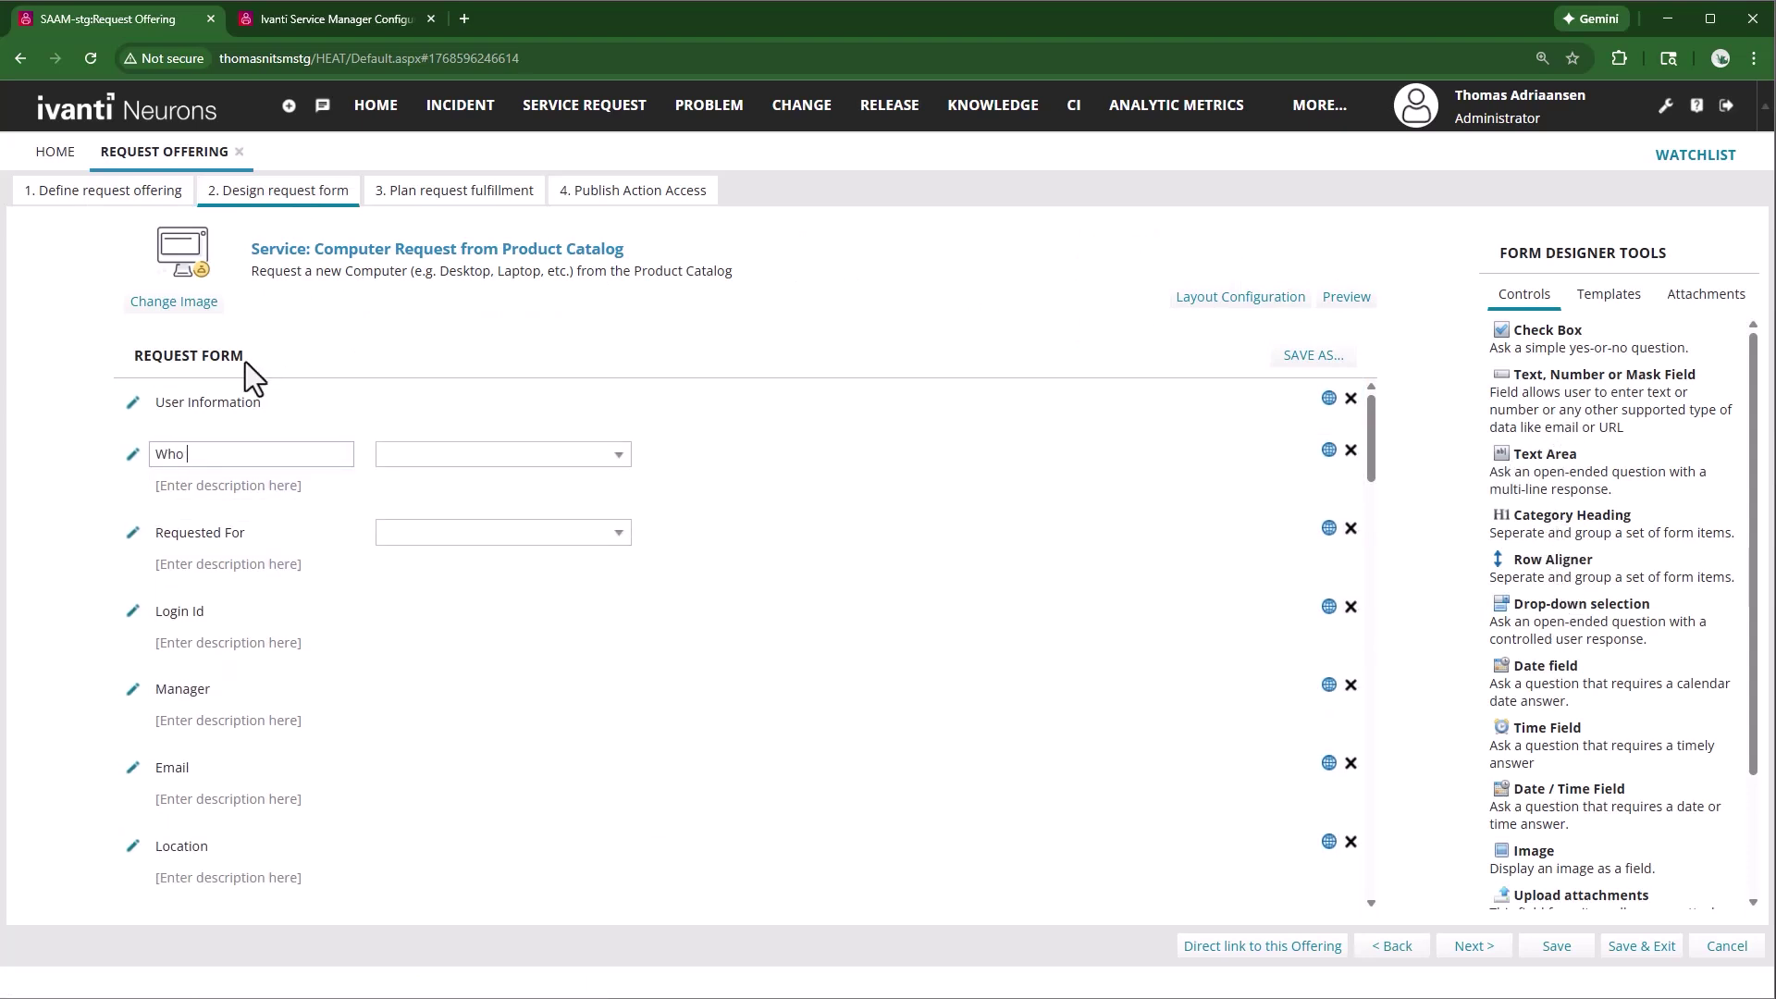
type("approved this?")
Step: Configure the "Who approved this?" pick list to use the validation list Contacts in Purchase Order Approvers Contact Group
left_click(132, 454)
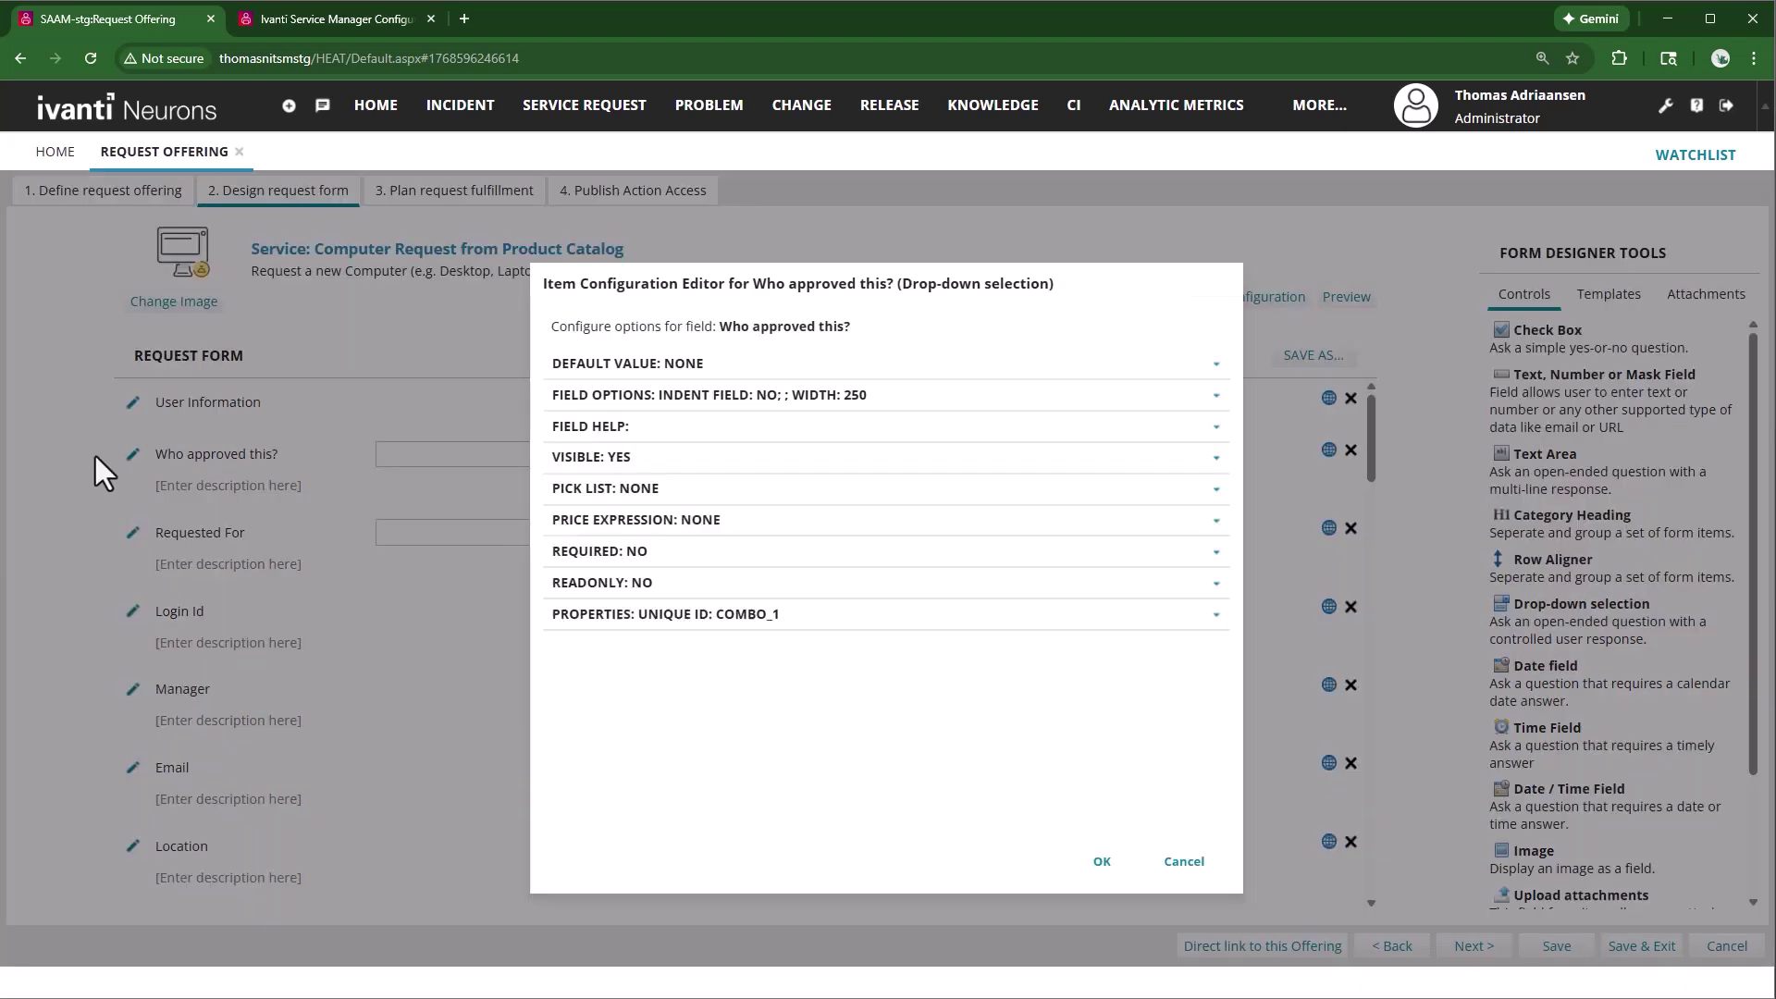
left_click(636, 489)
left_click(702, 544)
left_click(708, 569)
type("Contacts in Contact Store")
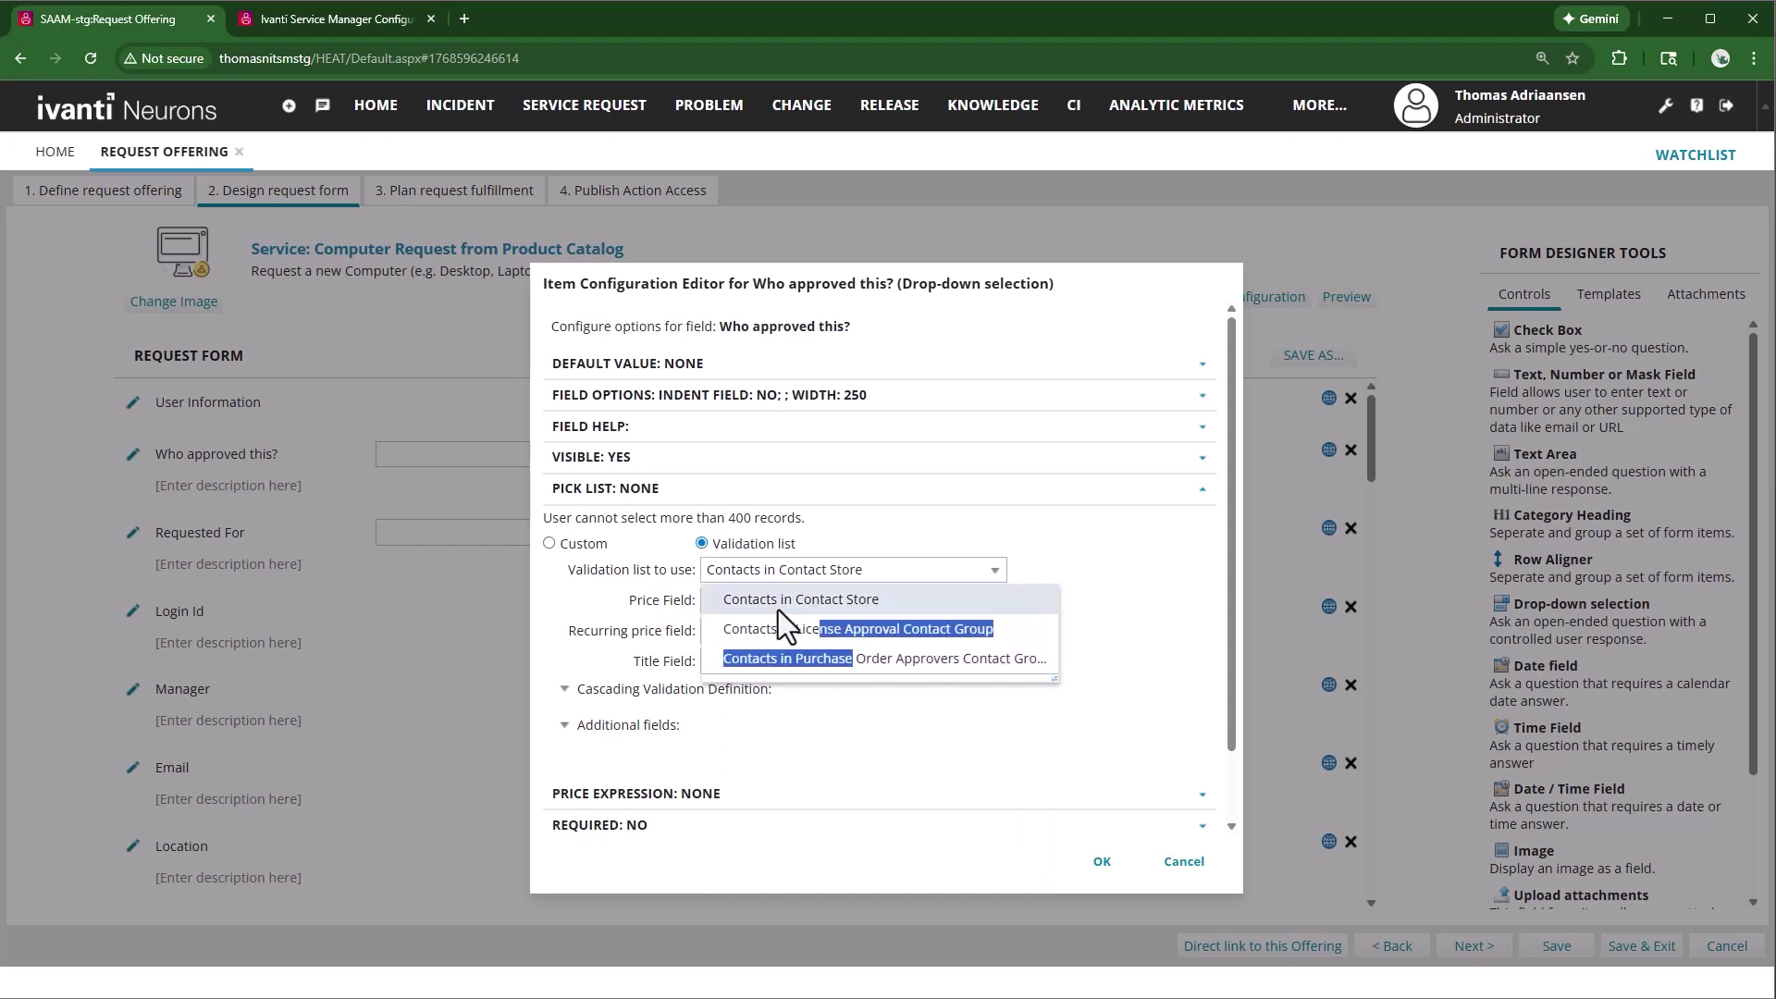
left_click(883, 659)
left_click(1101, 861)
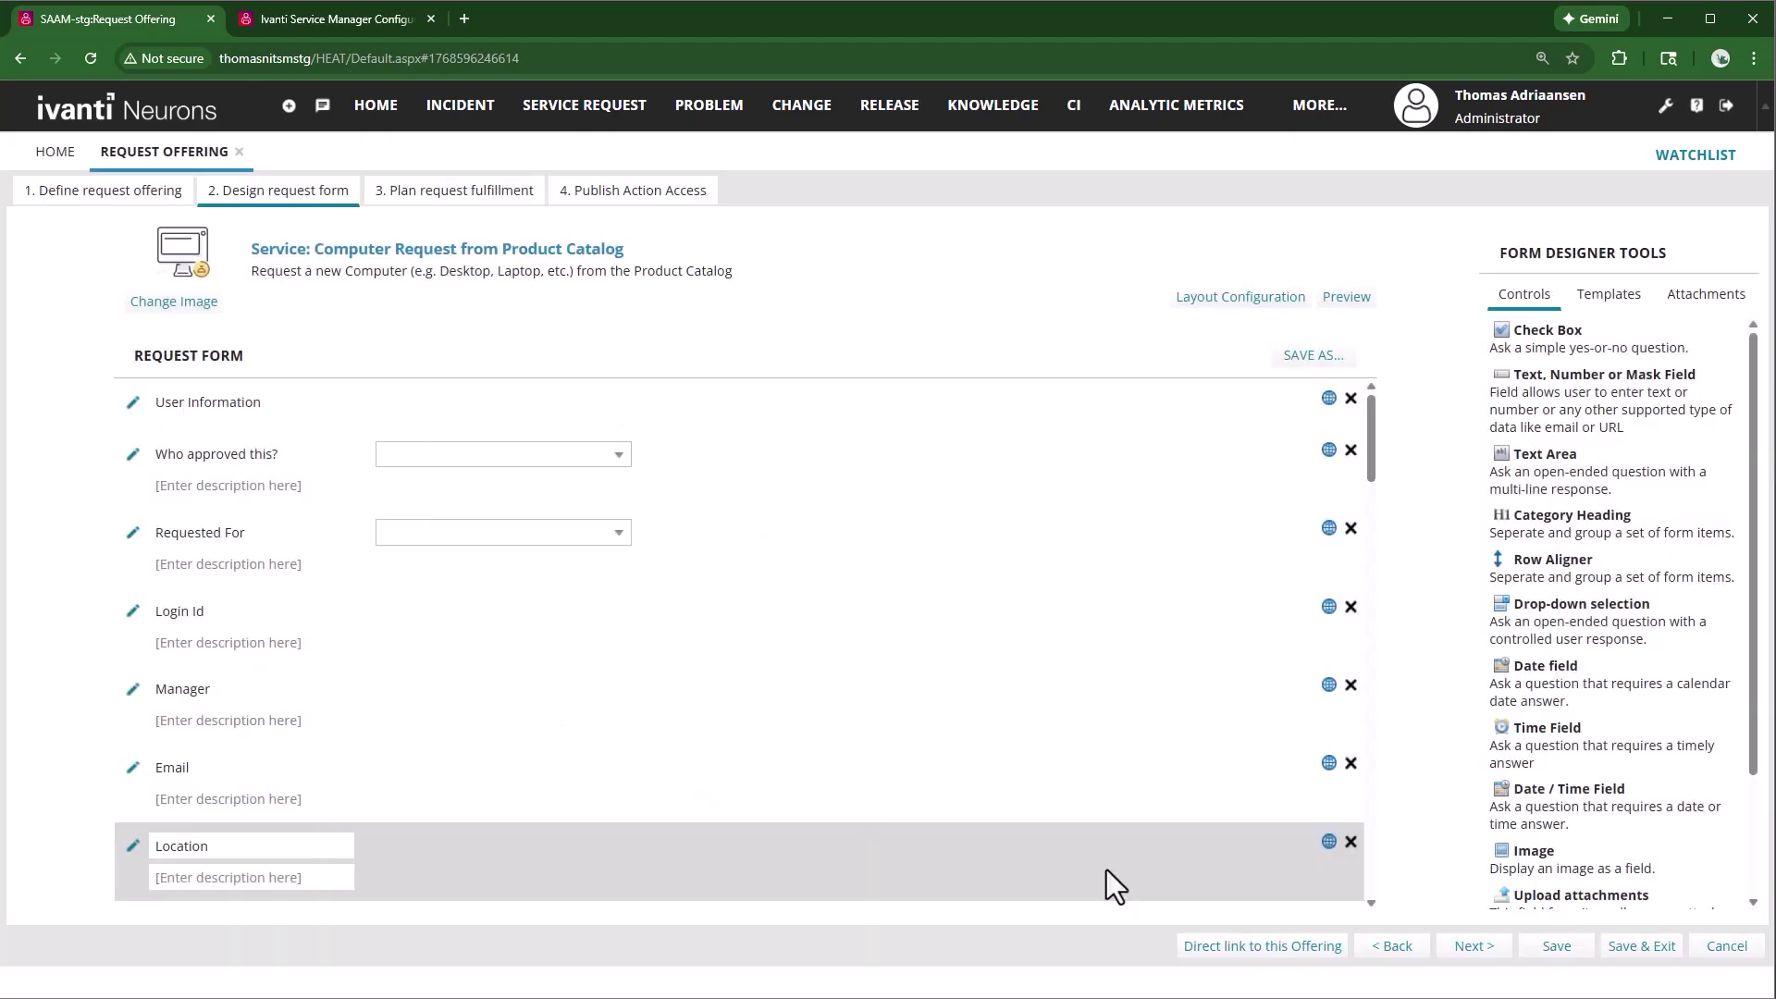
Step: Preview the request form, choose the first contact under "Who approved this?", close the preview and return to the home dashboard
left_click(1348, 298)
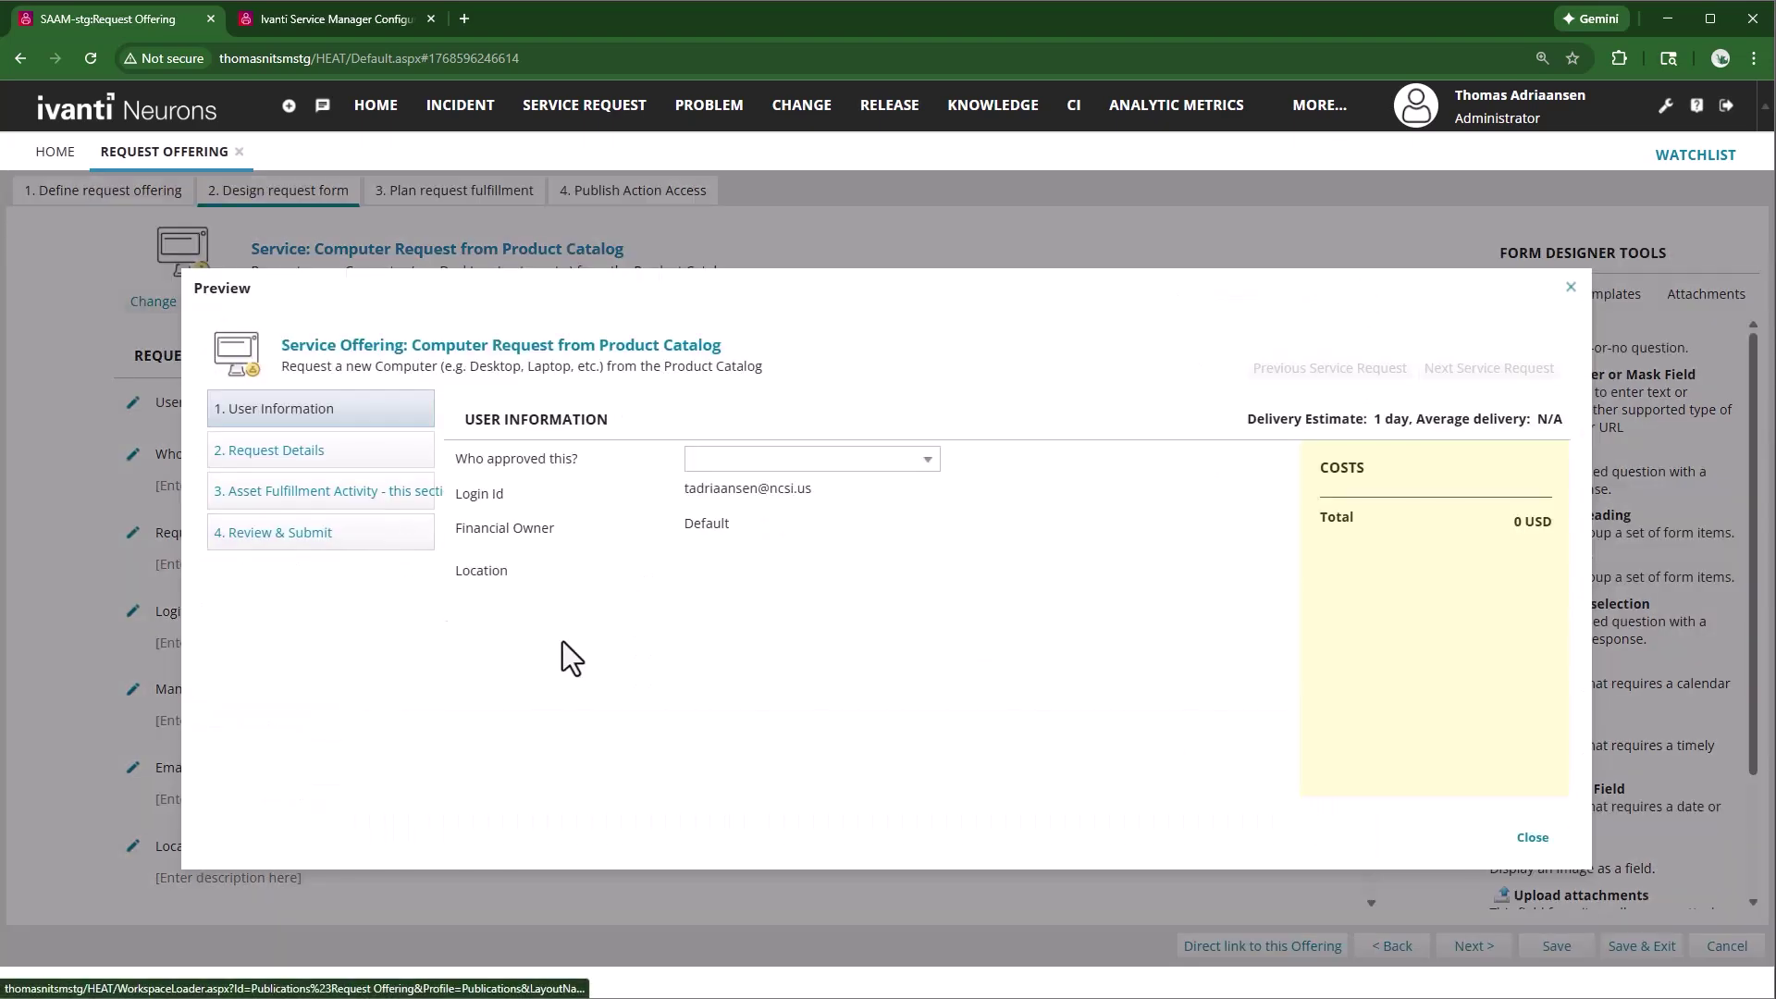
left_click(929, 460)
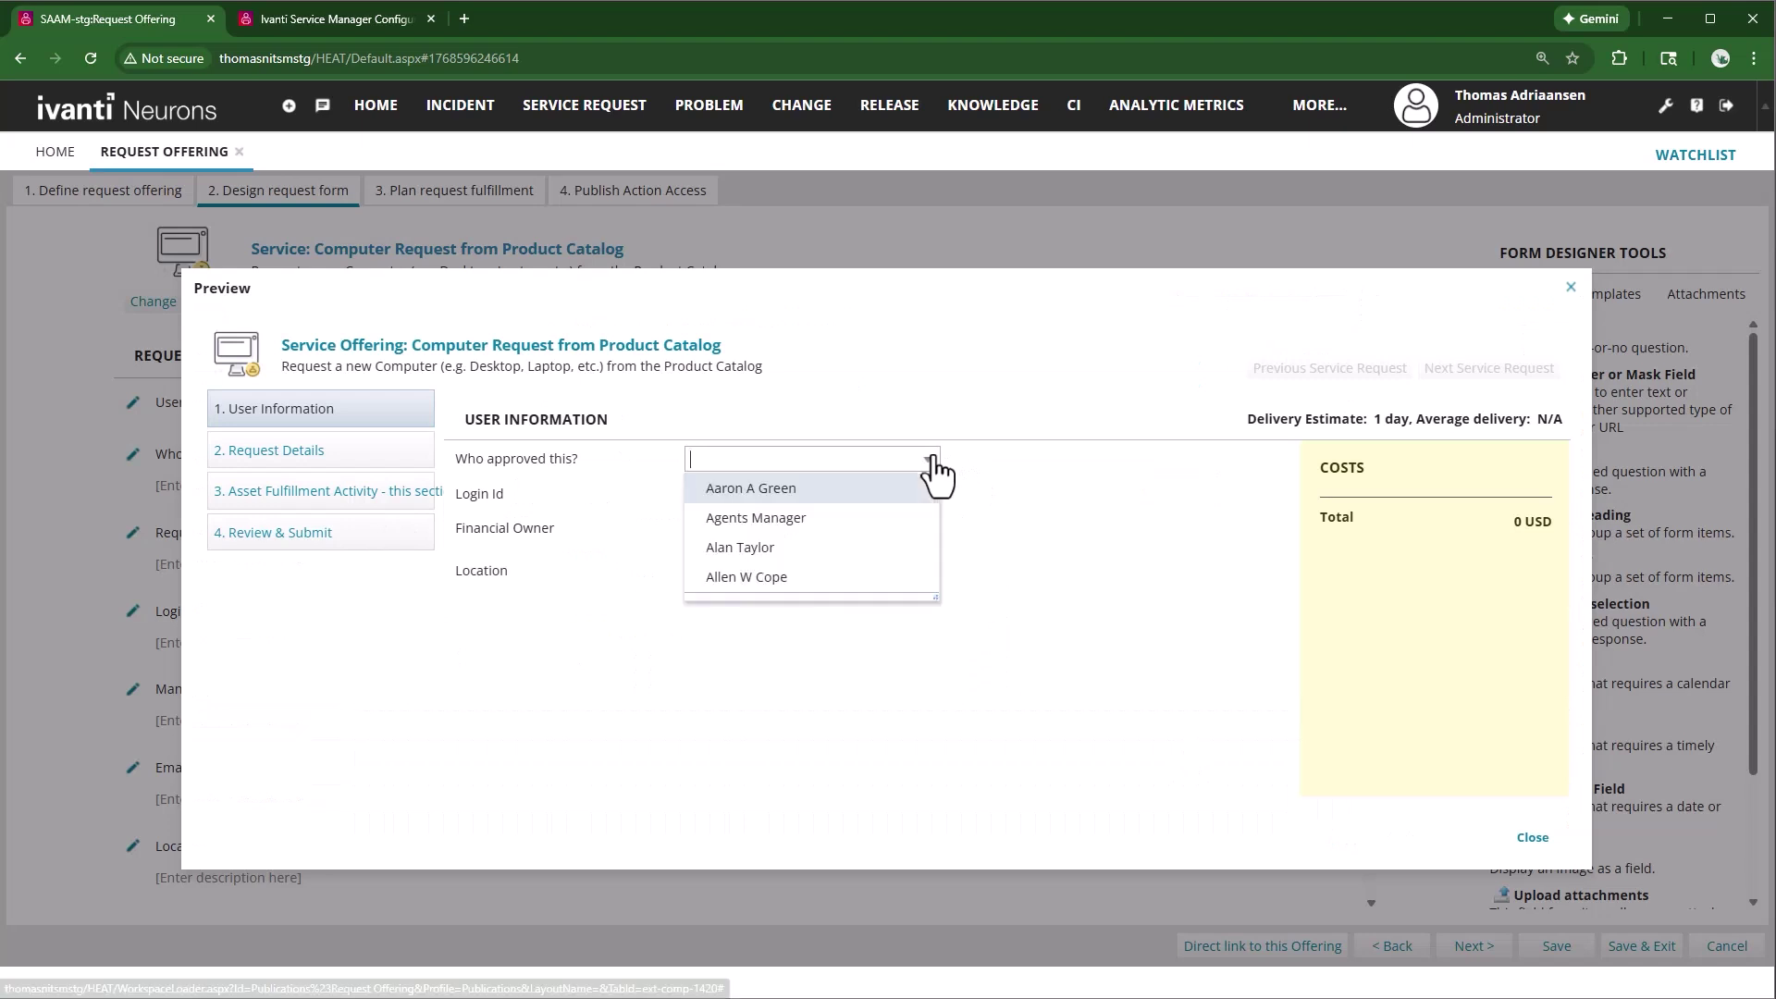
left_click(770, 490)
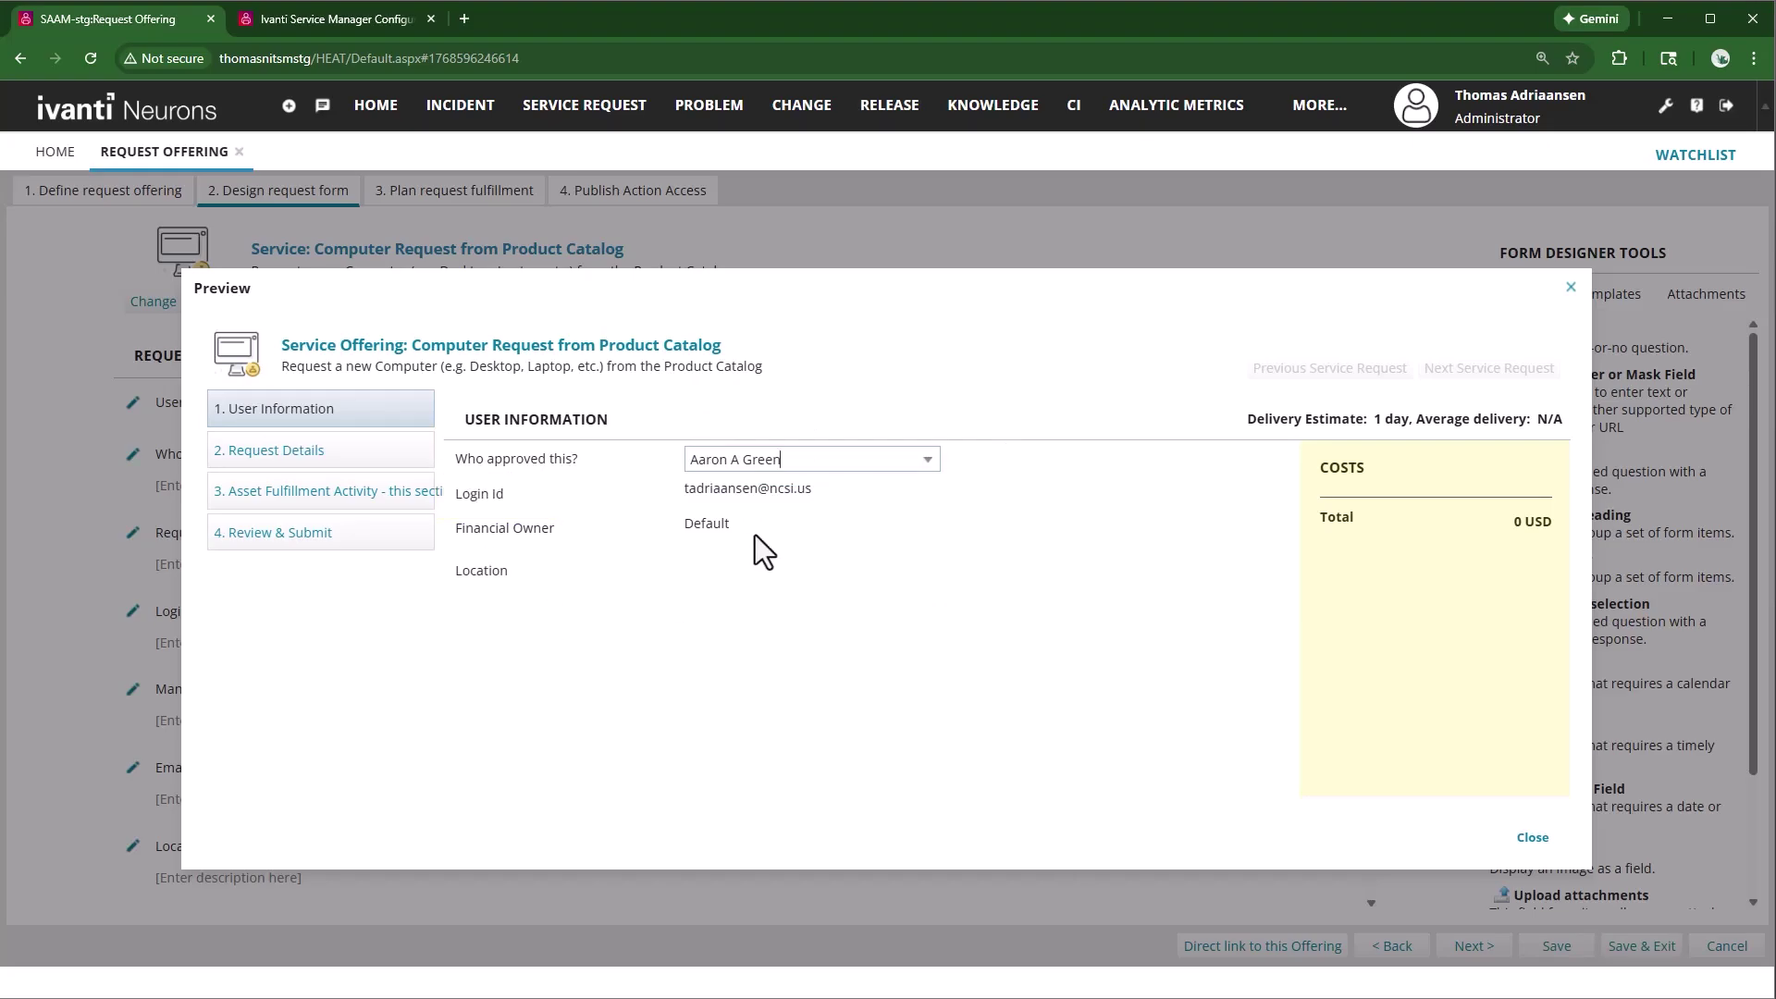
key("Escape")
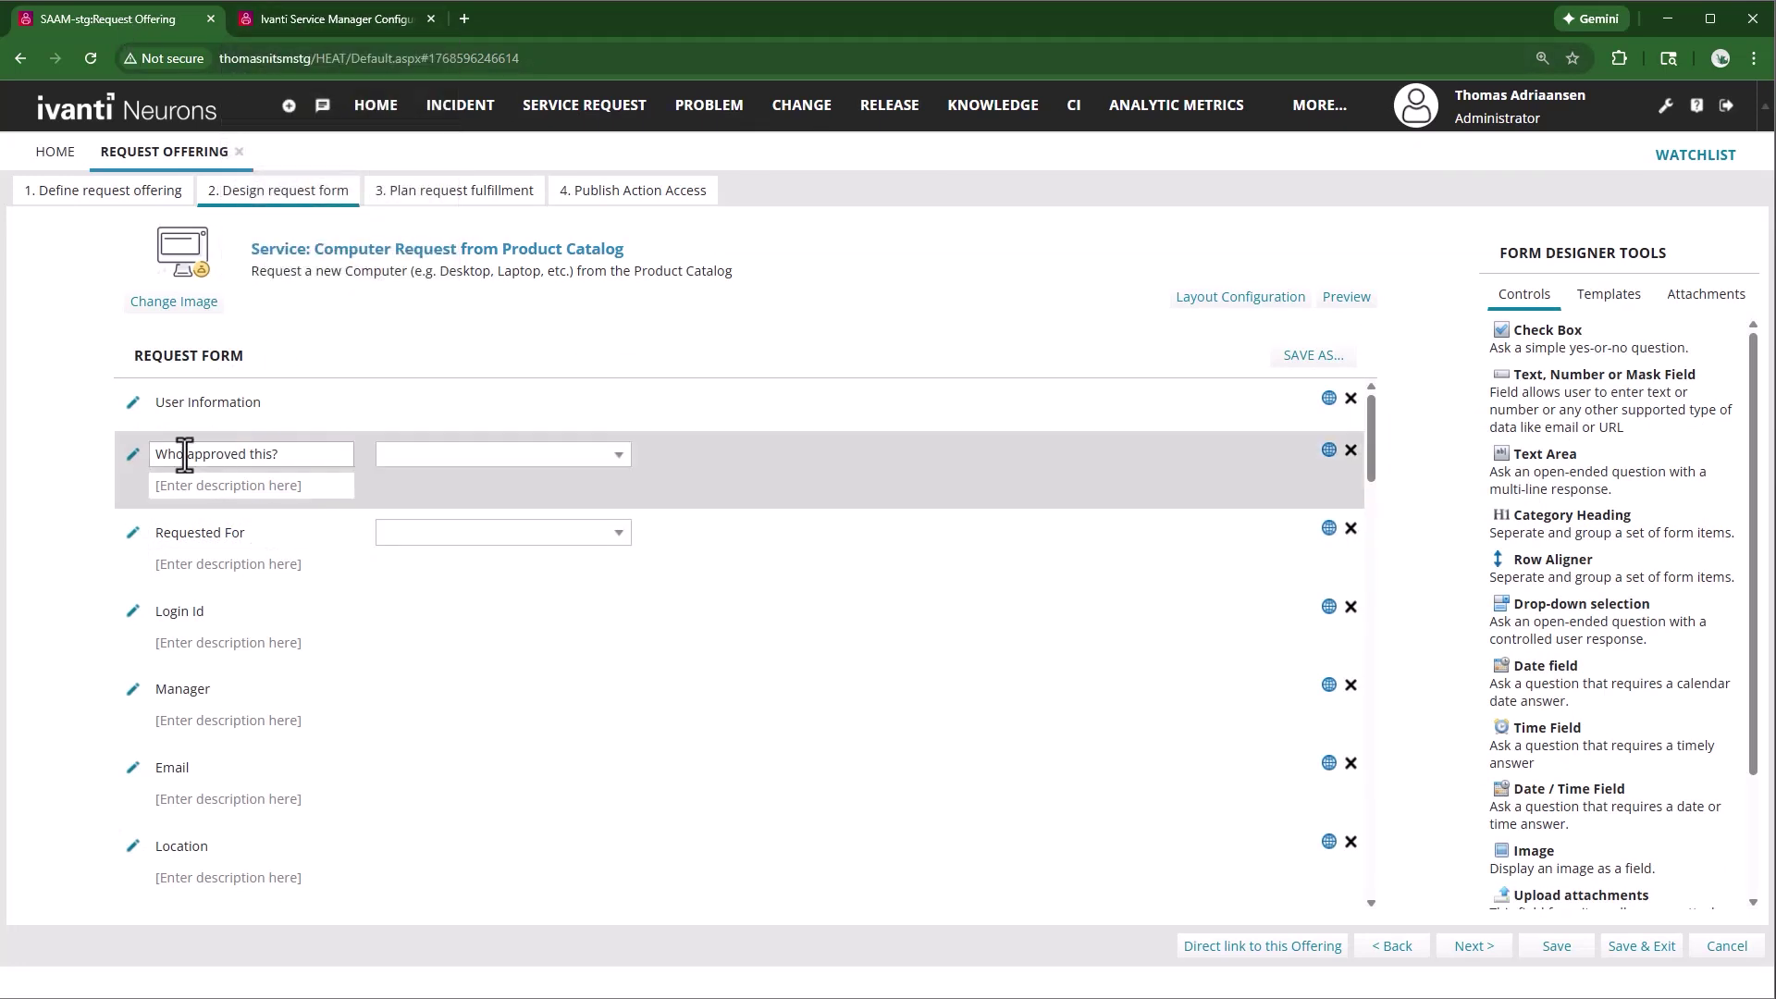
left_click(55, 153)
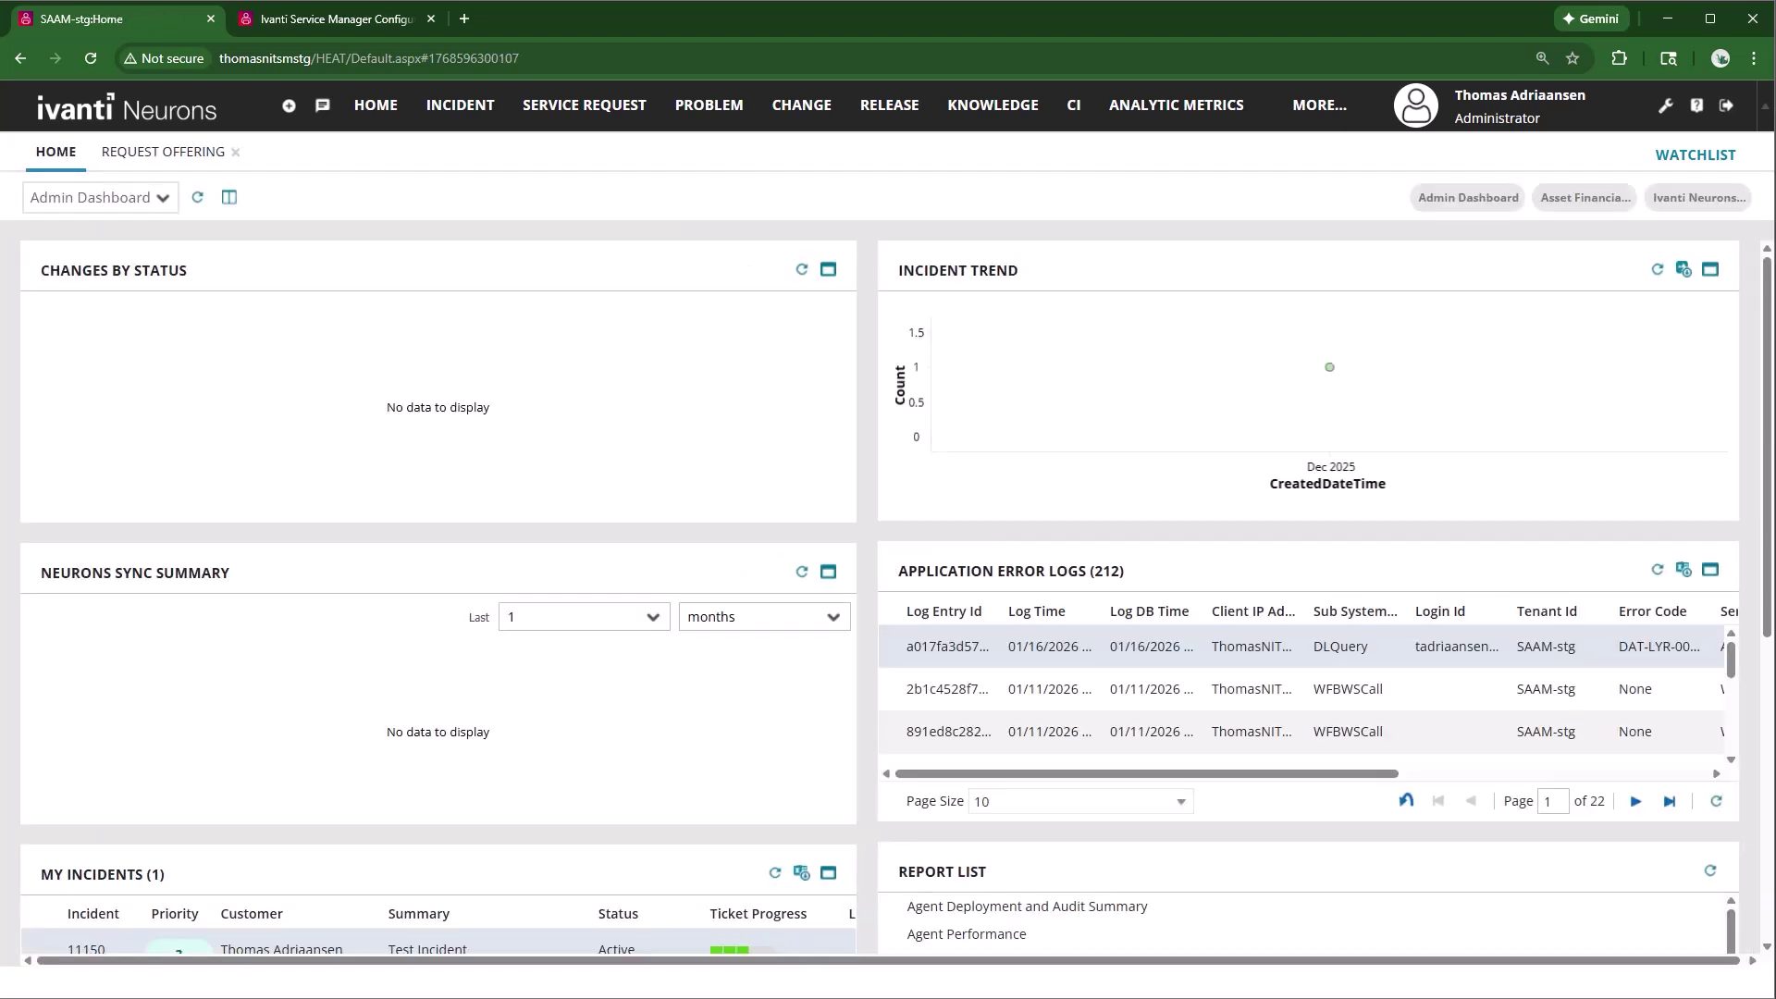